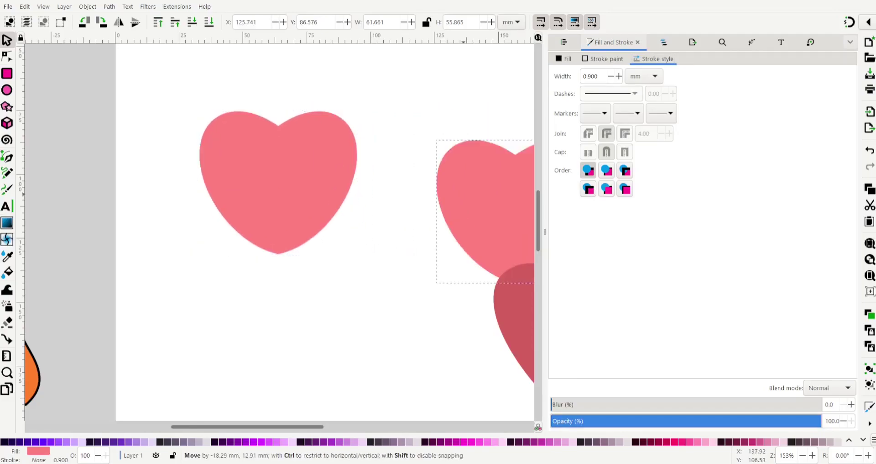
Step: Draw a vertical line from the heart's centre down well below the heart
key(b)
click(273, 162)
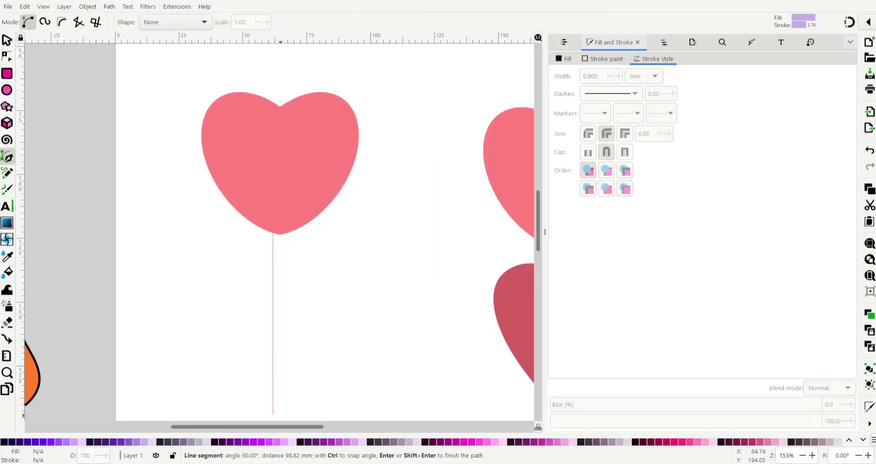
click(273, 410)
double_click(284, 411)
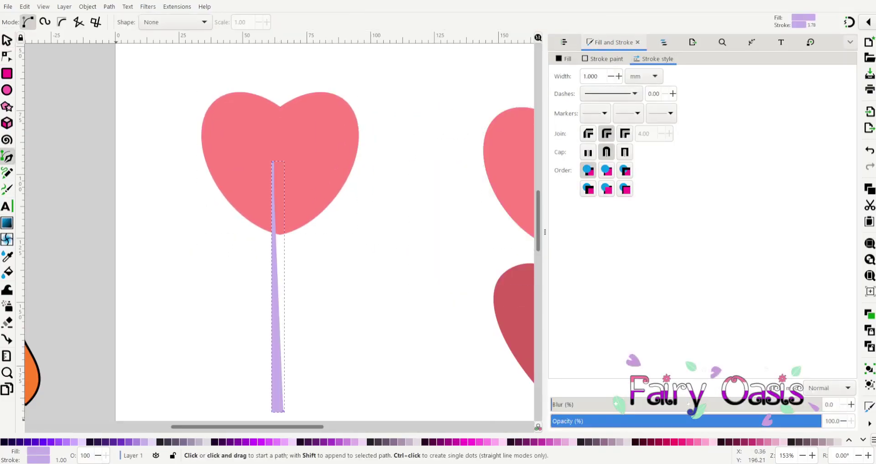
Step: Give the stick a black outline and a 30% grey fill
click(602, 58)
scroll(420, 442, up, 3)
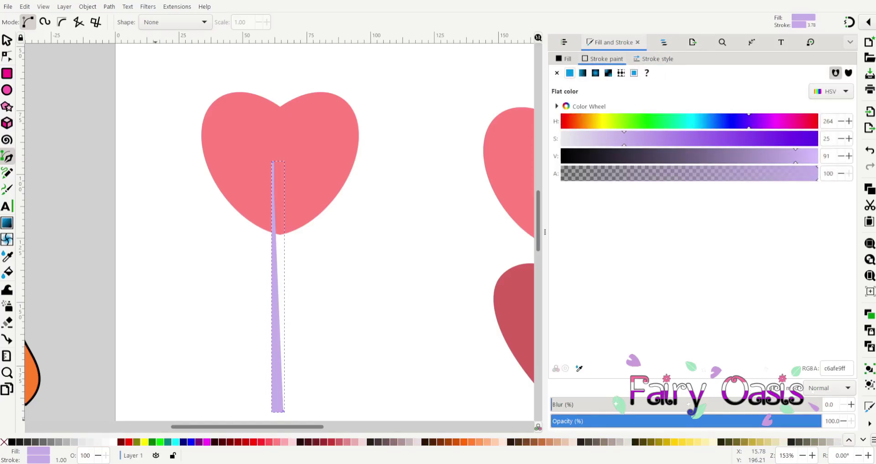
shift+click(12, 442)
click(109, 441)
click(67, 442)
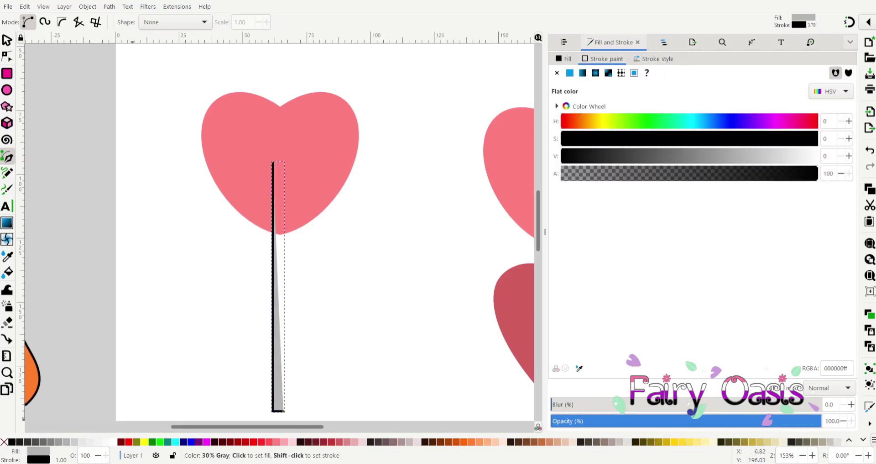
Step: Refill the stick with white and centre it under the heart
key(s)
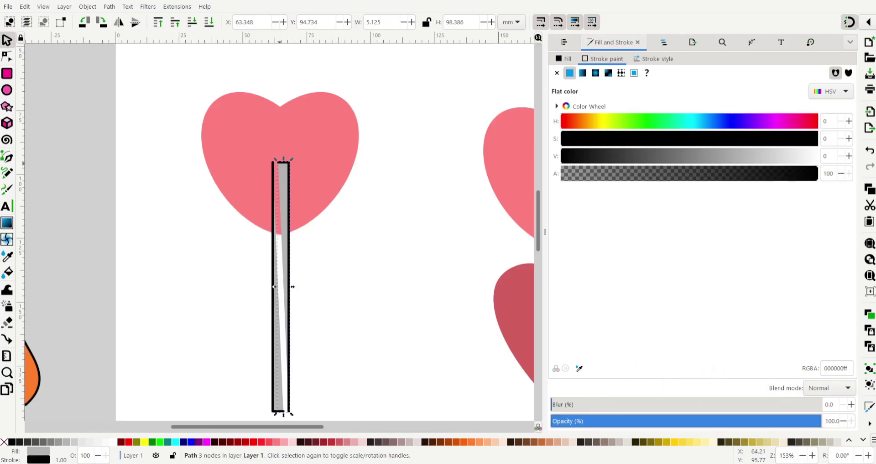
key(ctrl+g)
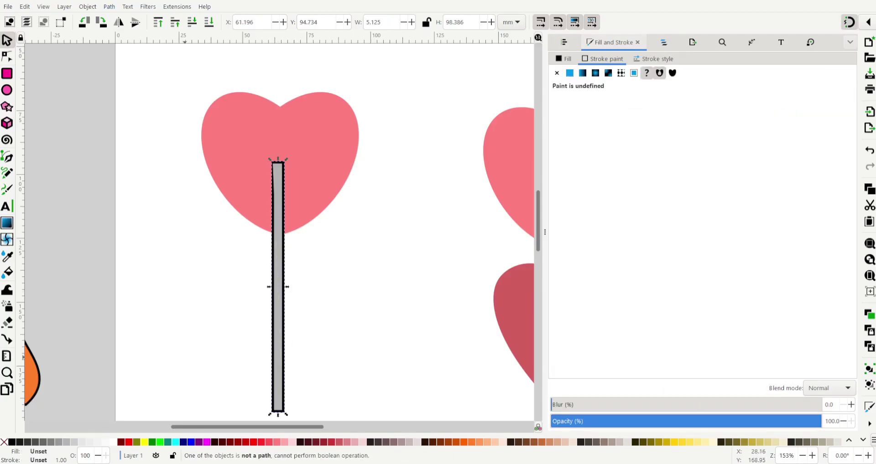
key(ctrl+z)
key(ctrl+z)
key(ctrl+z)
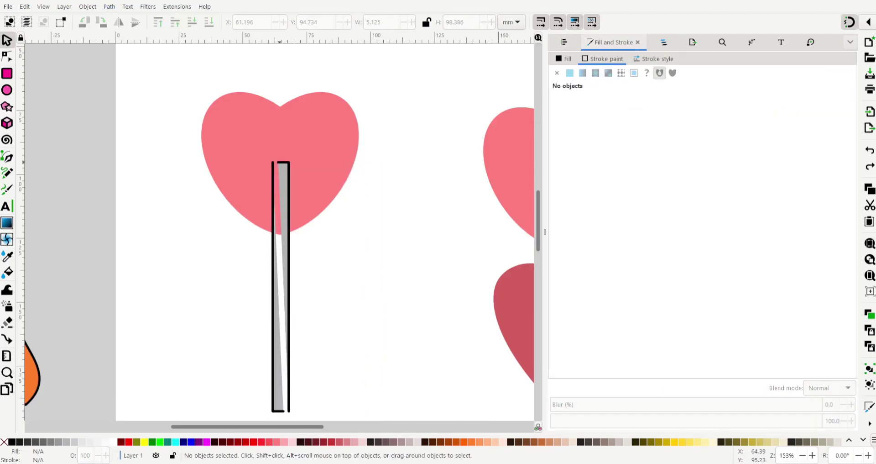
key(ctrl+shift+z)
key(3)
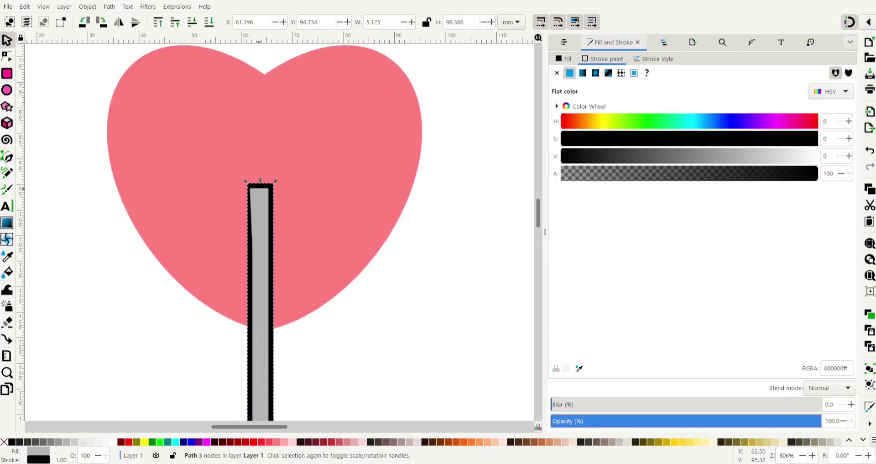
scroll(254, 186, down, 10)
click(113, 442)
scroll(401, 285, up, 8)
scroll(402, 285, up, 4)
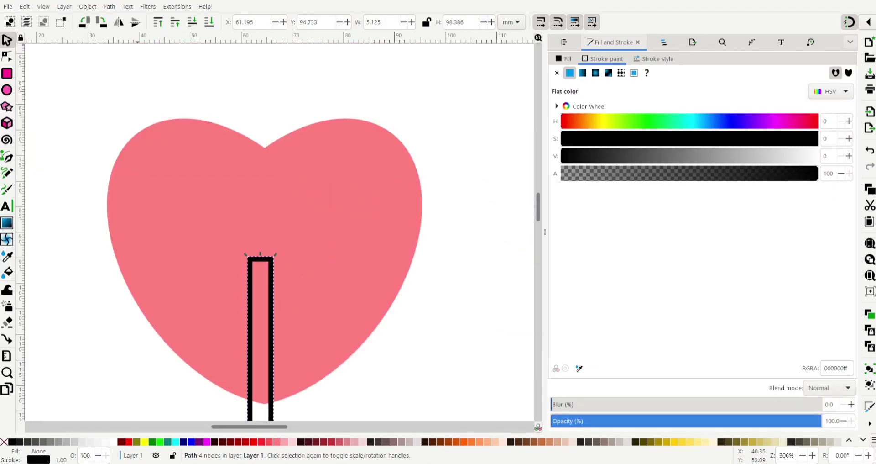
ctrl+scroll(402, 285, down, 2)
drag(339, 296, 341, 280)
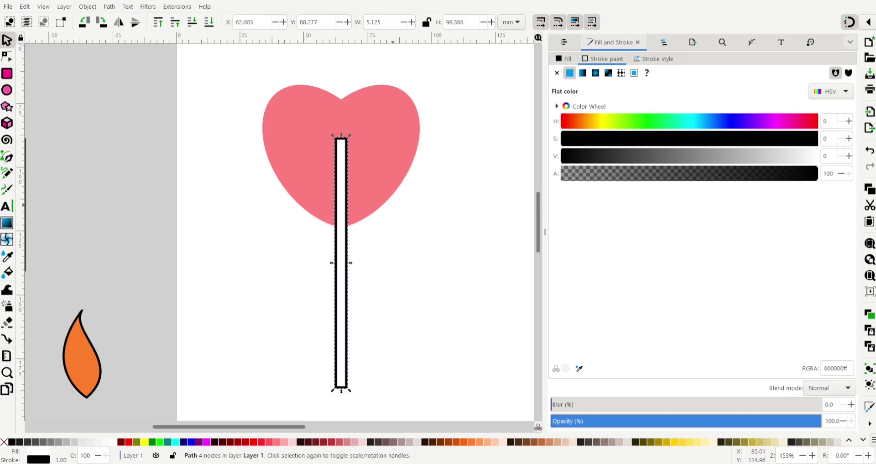
Step: Duplicate the stick and flip the copy
key(n)
ctrl+scroll(348, 400, up, 5)
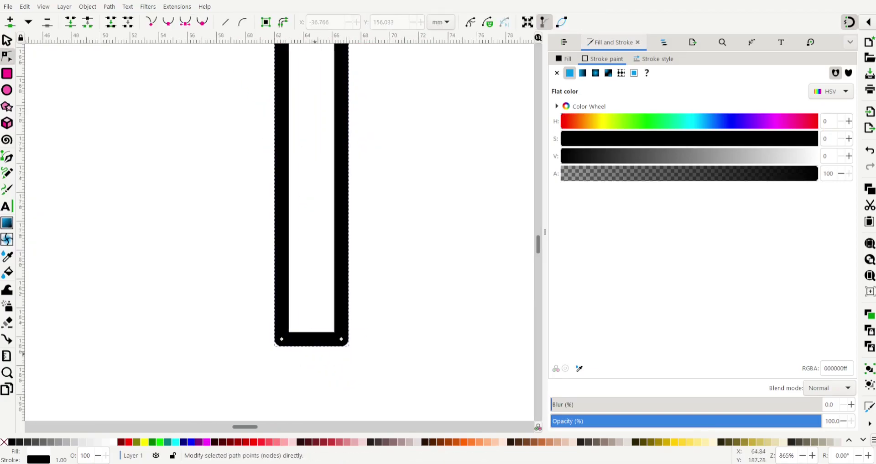
scroll(360, 274, up, 10)
scroll(342, 265, up, 10)
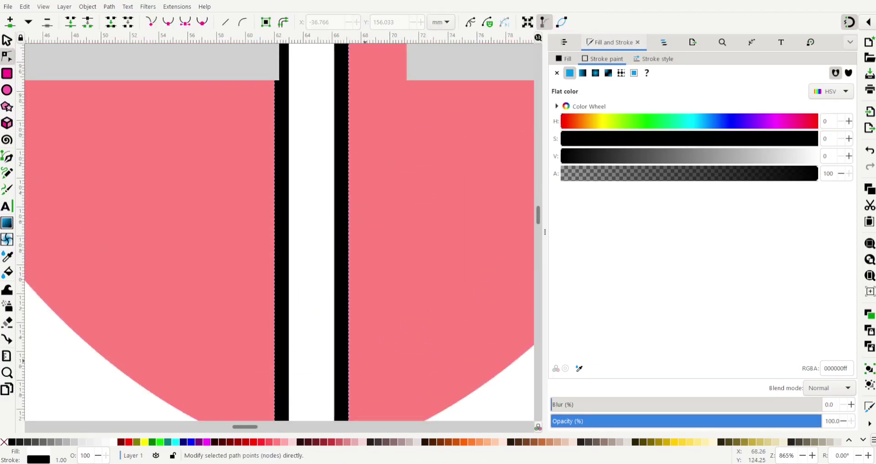
scroll(317, 256, up, 10)
key(grave)
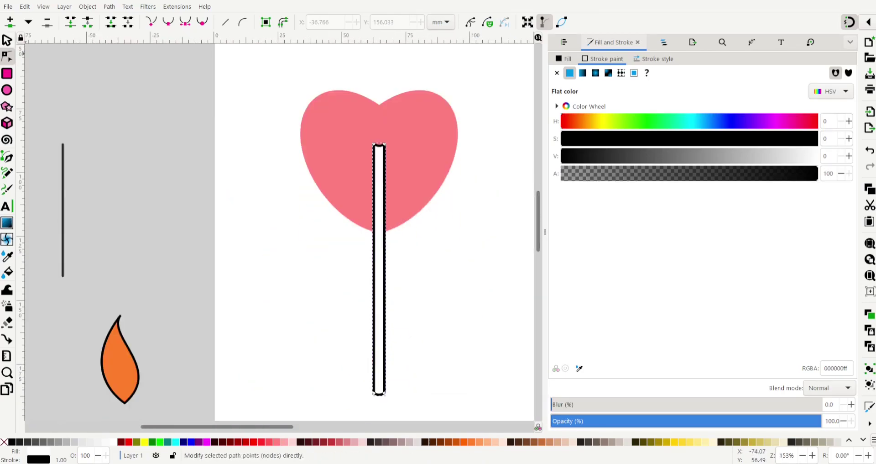
key(s)
key(ctrl+v)
key(v)
Step: Cut the stick's top off with a horizontal copy of the grey line
click(63, 210)
key(ctrl+d)
key(ctrl+bracketleft)
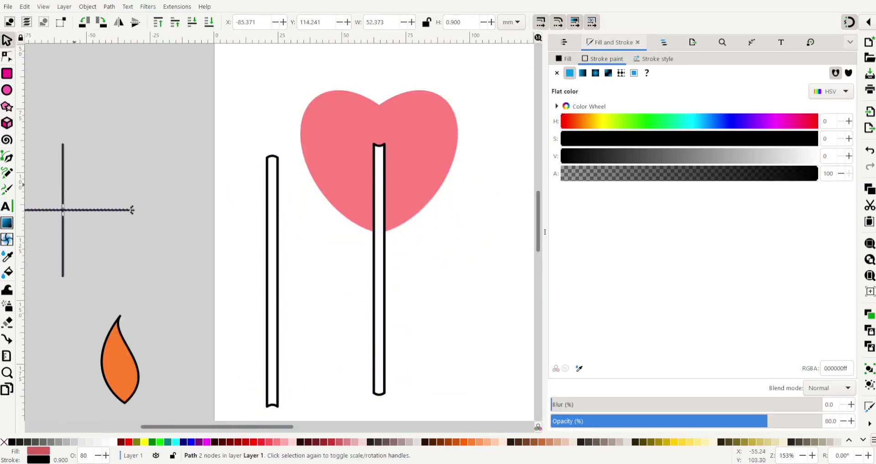
drag(132, 210, 220, 116)
click(63, 210)
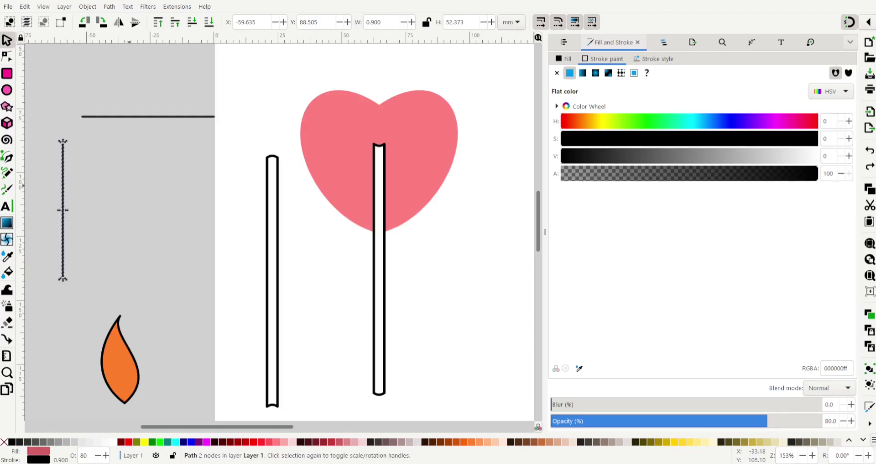
mouse_move(137, 117)
mouse_down()
mouse_move(254, 166)
mouse_move(389, 149)
mouse_up()
shift+click(272, 274)
key(ctrl+slash)
Step: Fit the rounded cap onto the stick top and group it with the stick
scroll(389, 149, up, 4)
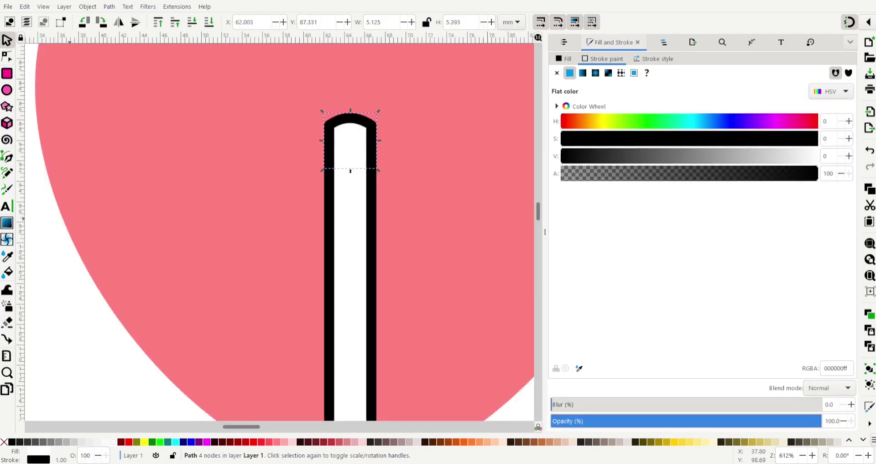
key(End)
key(ctrl+g)
key(grave)
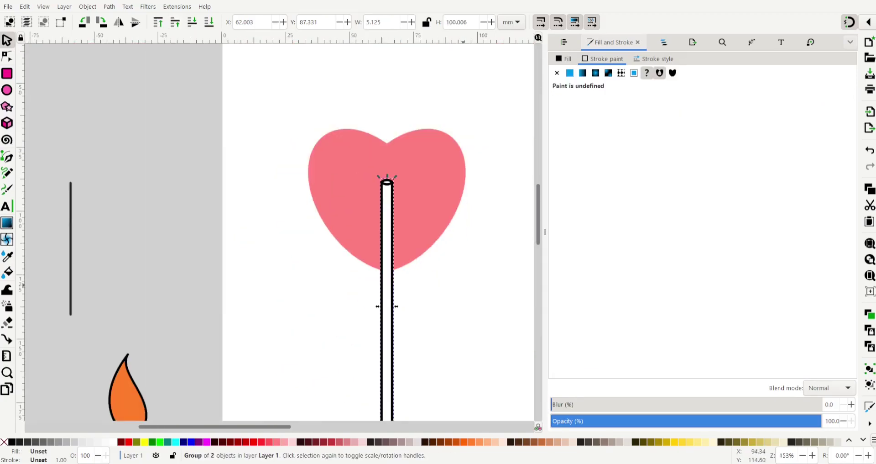
scroll(387, 228, down, 3)
Step: Bring the pink heart in front of the stick at 90% opacity
click(347, 114)
key(Home)
text(90)
key(Return)
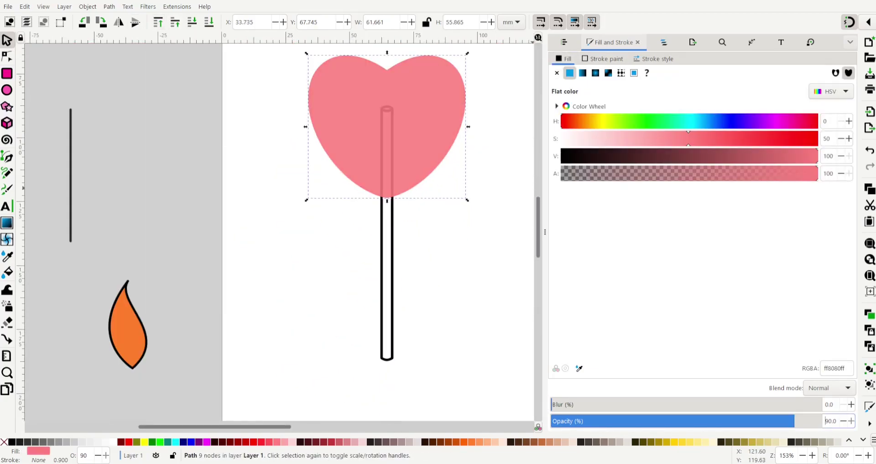
key(Escape)
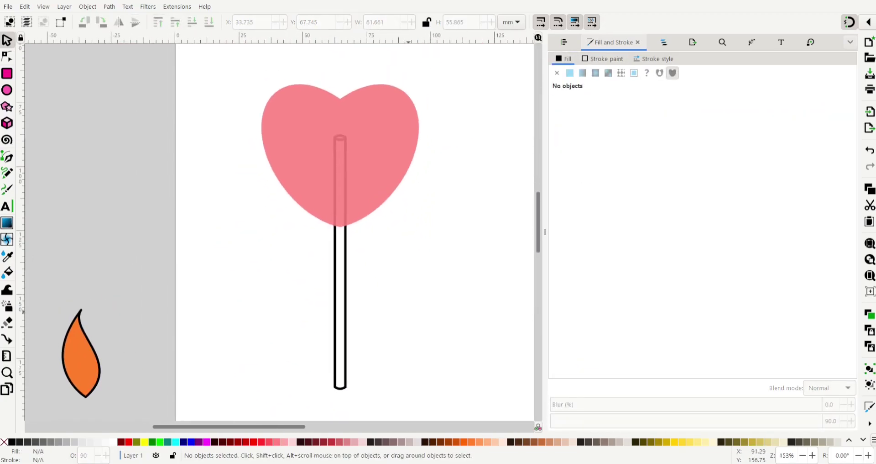
click(389, 136)
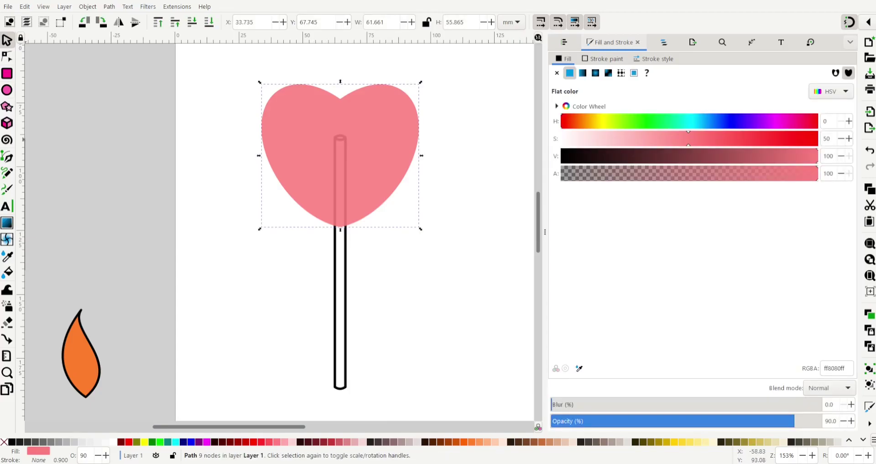
Step: Draw a small centre circle and a tall petal ellipse above it
key(e)
drag(204, 320, 232, 348)
drag(207, 277, 218, 321)
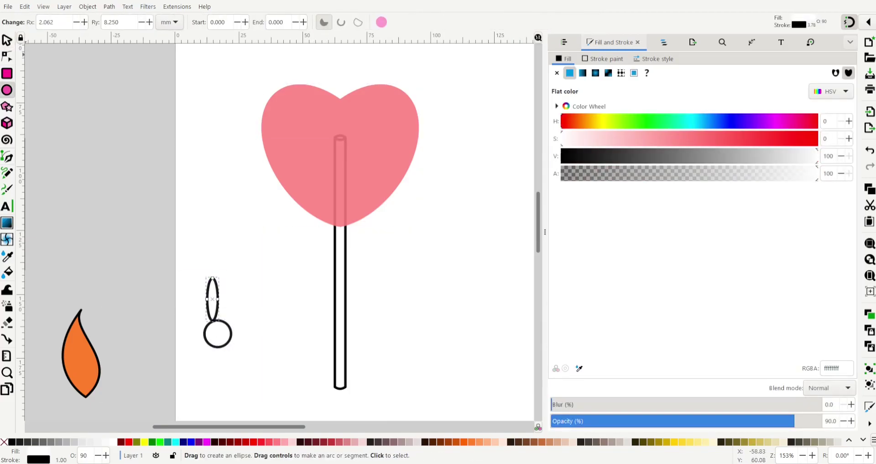
key(b)
click(182, 333)
Step: Centre the line on the circle, save, and add a vertical copy for a crosshair
double_click(254, 334)
key(s)
key(ctrl+shift+a)
key(ctrl+s)
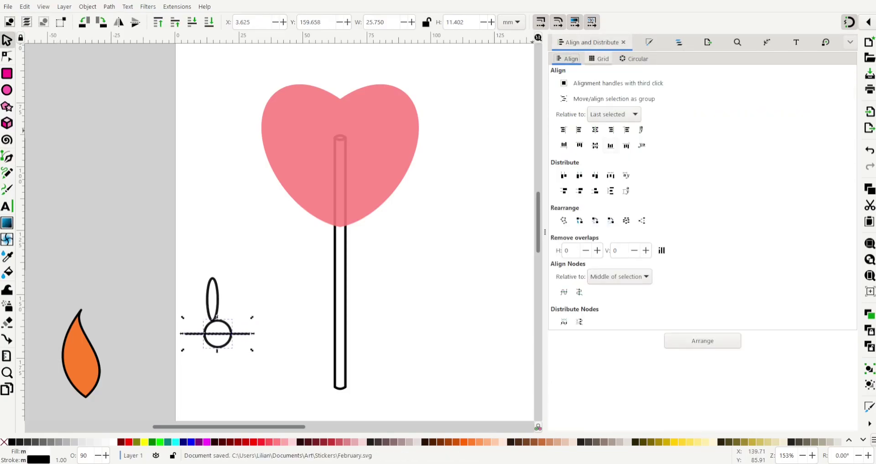
key(ctrl+d)
key(ctrl+bracketright)
Step: Move the petal up onto the vertical axis and duplicate it
drag(213, 299, 224, 285)
ctrl+scroll(208, 352, up, 4)
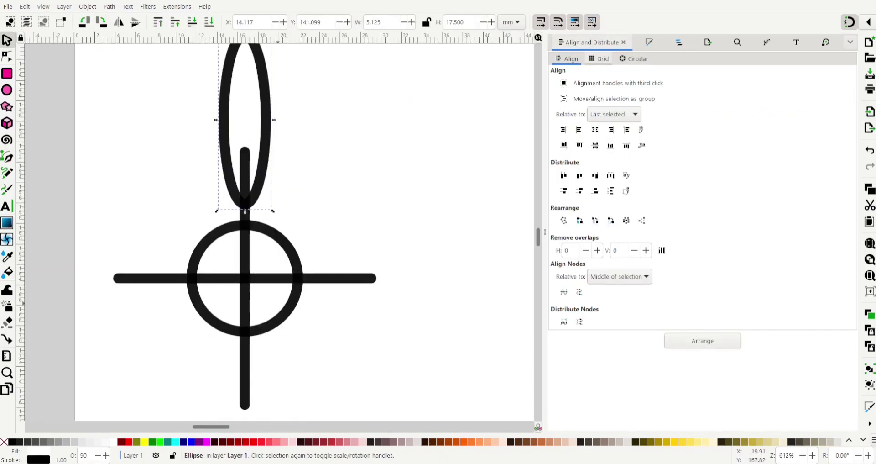
ctrl+scroll(351, 291, down, 3)
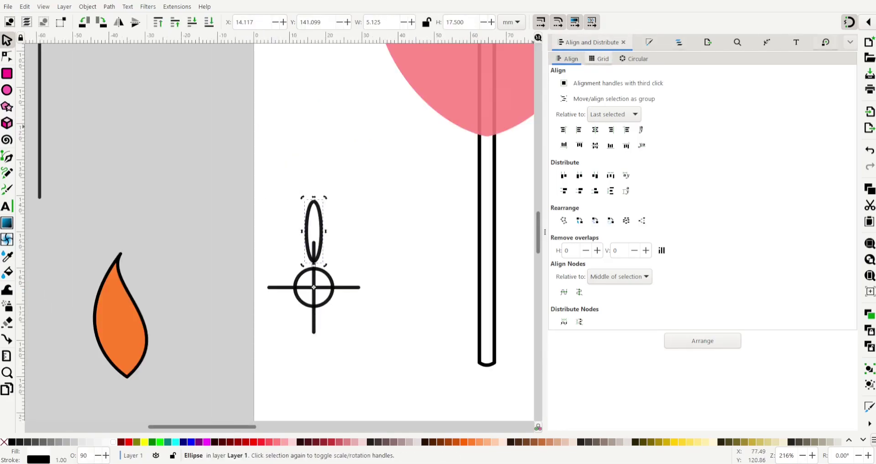
key(shift+ctrl+m)
Step: Repeat 30° rotated petal copies around the centre to make twelve petals
key(ctrl+d)
drag(326, 197, 368, 216)
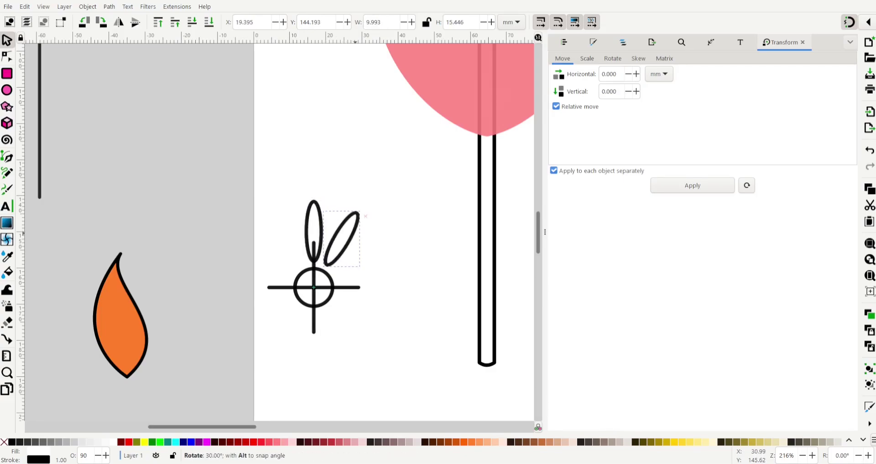
key(ctrl+z)
click(613, 58)
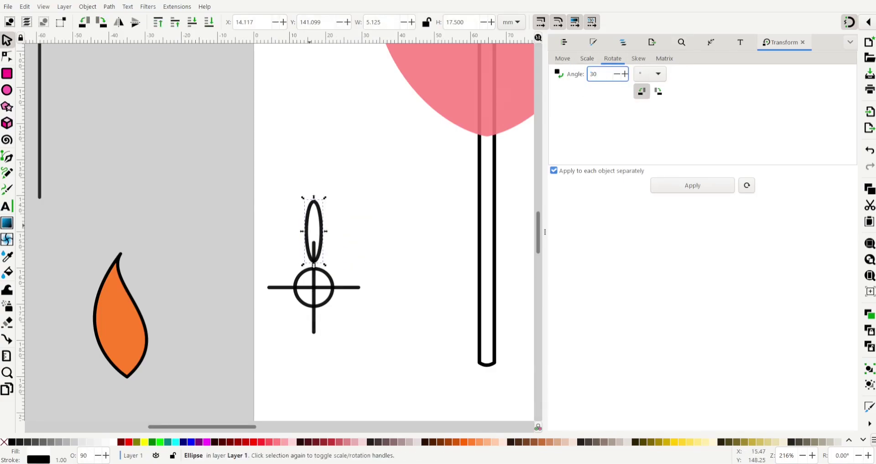
key(Return)
key(Return)
key(Return)
key(Return)
key(Return)
key(Return)
key(Return)
key(Return)
key(Return)
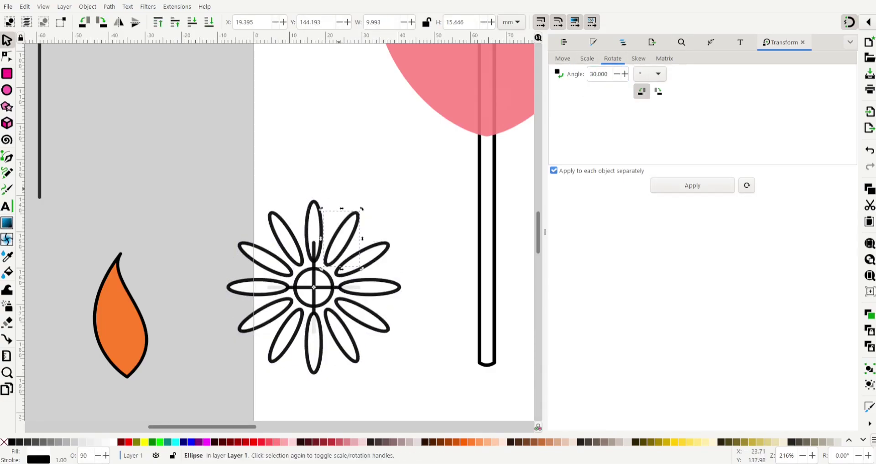
Step: Group the twelve petals and add a 15° rotated copy for 24 petals
key(ctrl+a)
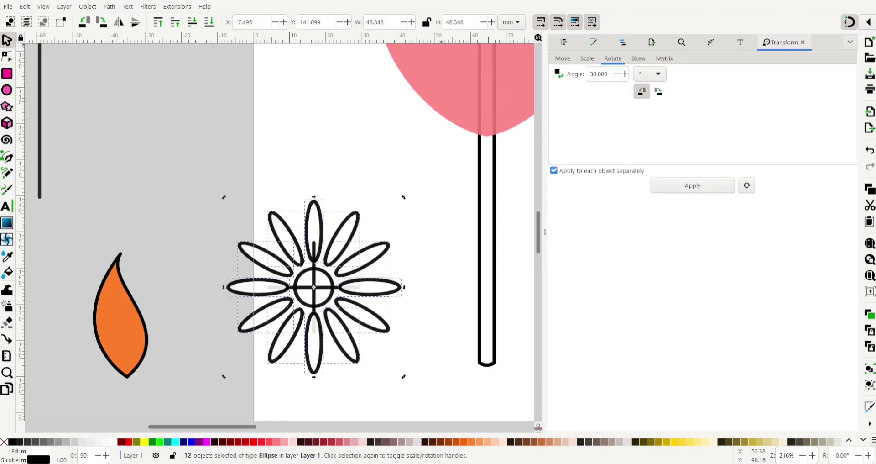
key(ctrl+g)
text(15)
key(Return)
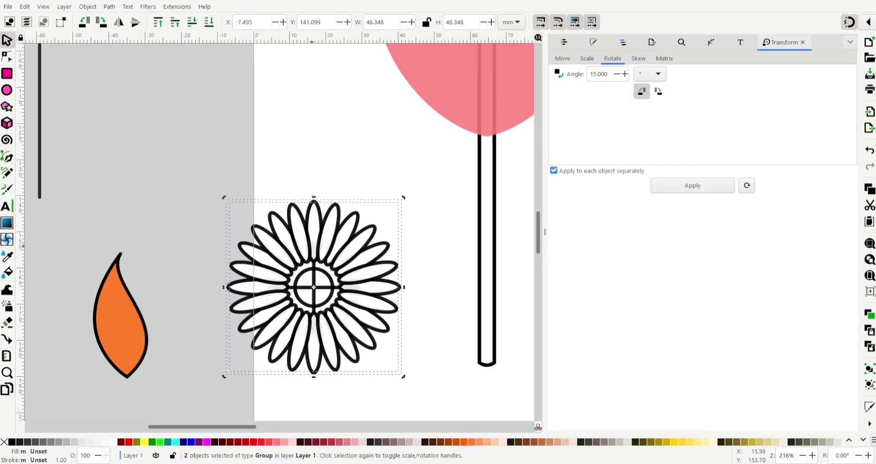
Step: Move the daisy up and left and centre its circle on the petals
drag(314, 286, 202, 145)
click(206, 142)
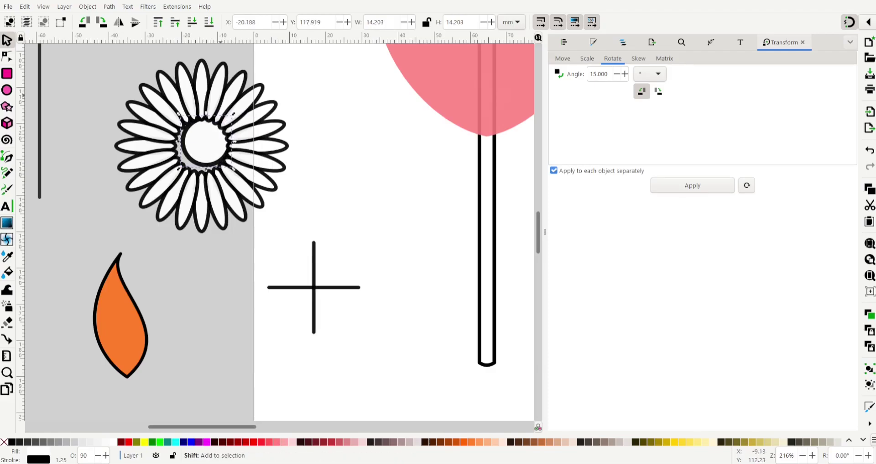
key(ctrl+a)
key(ctrl+shift+a)
key(Escape)
key(ctrl+a)
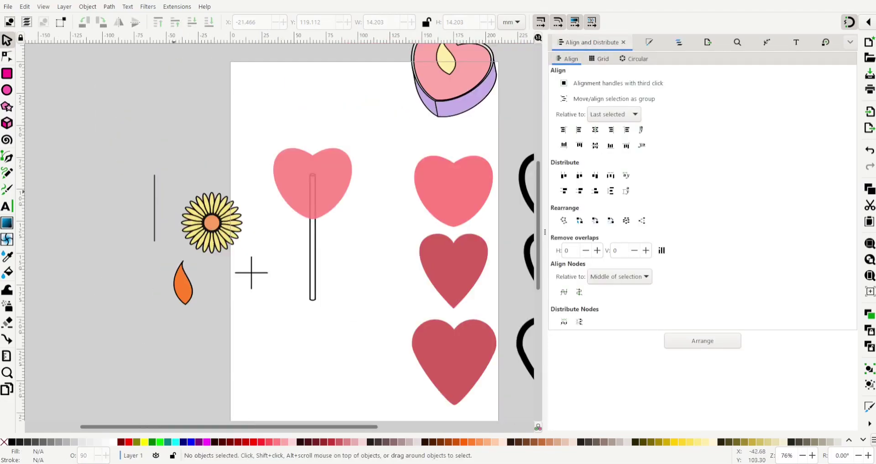
Step: Place a copy of the daisy on the pink lollipop heart, beneath it
key(ctrl+a)
key(ctrl+v)
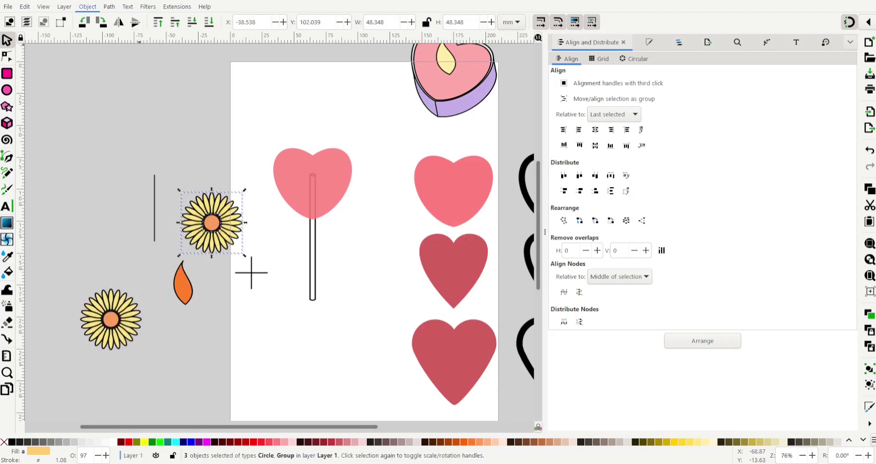
drag(211, 213, 315, 173)
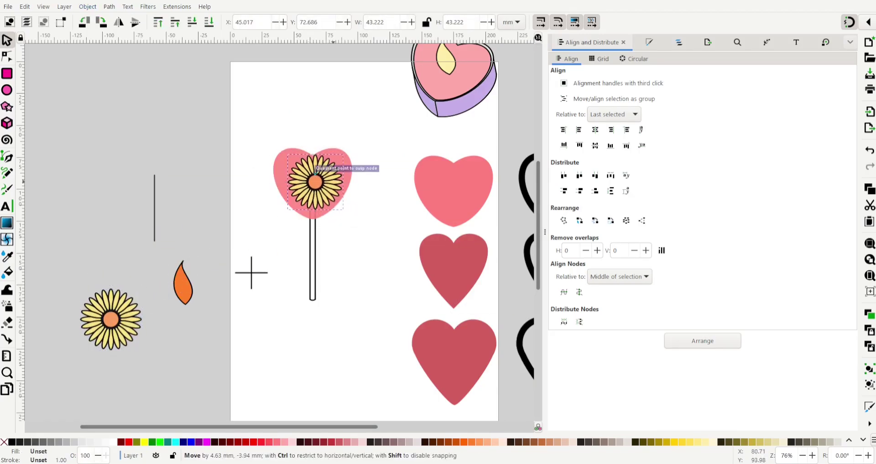
scroll(357, 147, up, 3)
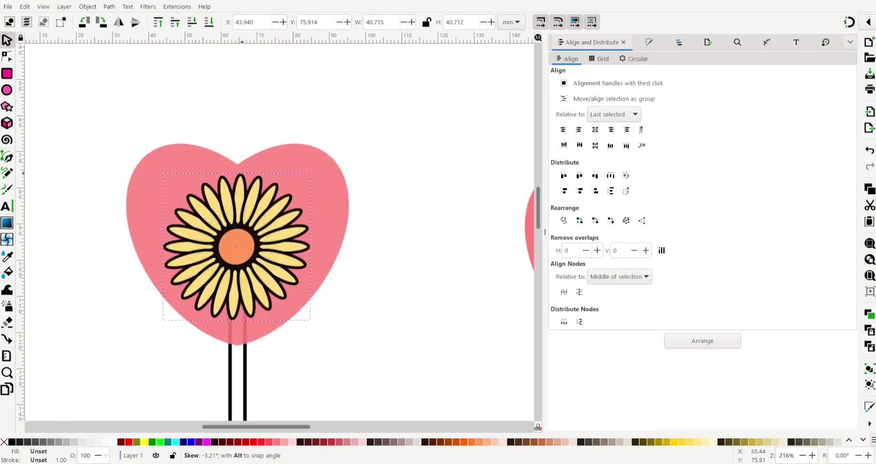
key(End)
key(Escape)
key(grave)
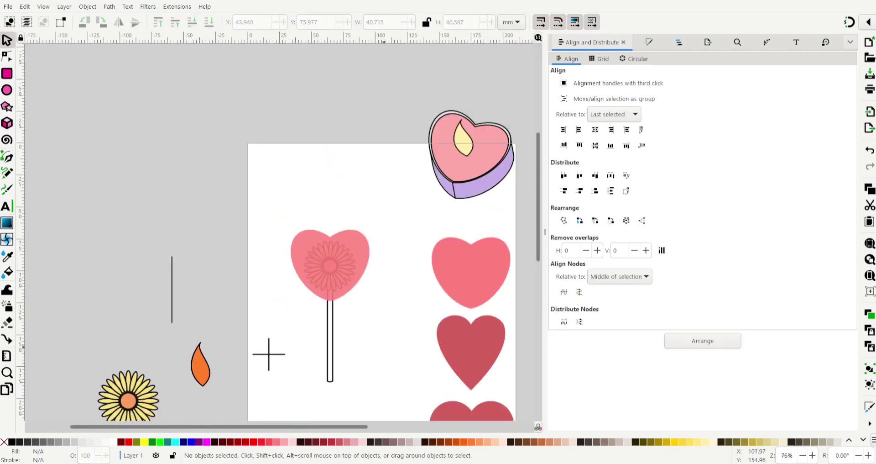
Step: Lower the heart's opacity to 80 so the daisy shows through
key(Tab)
key(Tab)
key(ctrl+shift+f)
text(80)
key(Return)
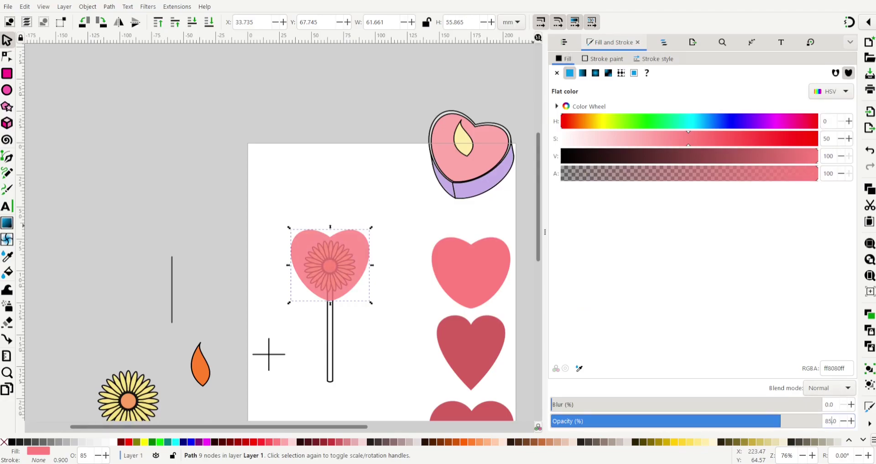
key(Escape)
scroll(319, 251, down, 1)
key(Tab)
key(Escape)
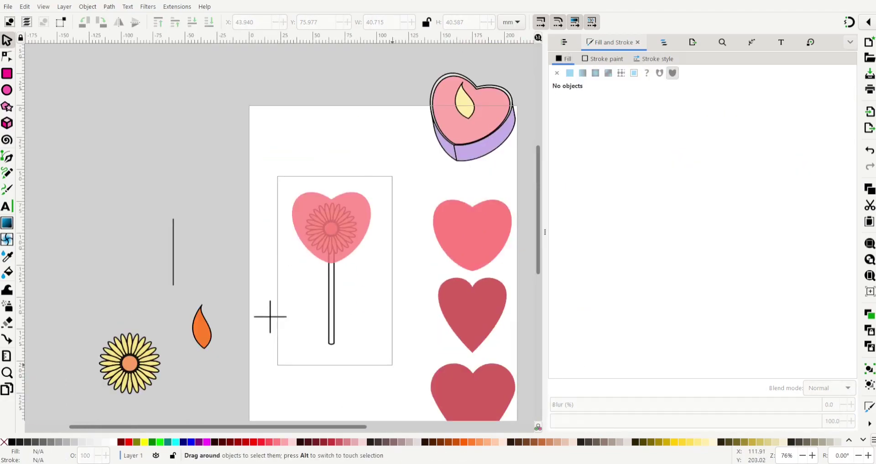
Step: Copy the heart beside the lollipop and give it a black outline
key(ctrl+d)
drag(269, 156, 442, 145)
key(n)
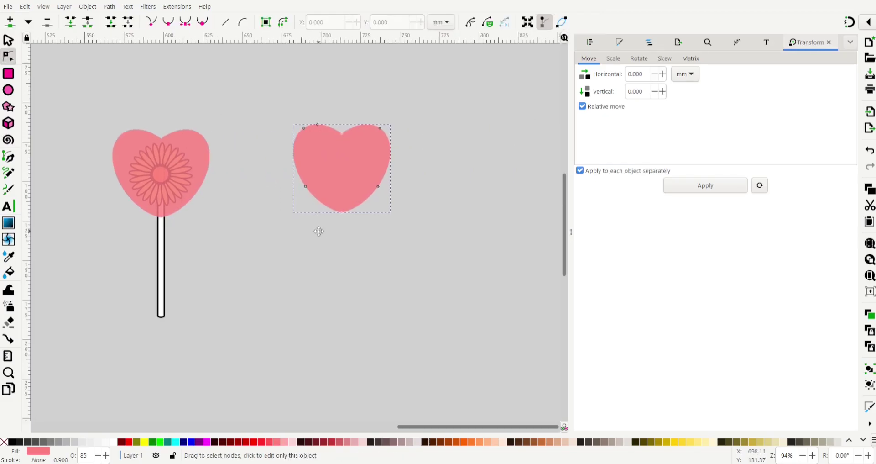
key(ctrl+shift+f)
drag(12, 442, 392, 171)
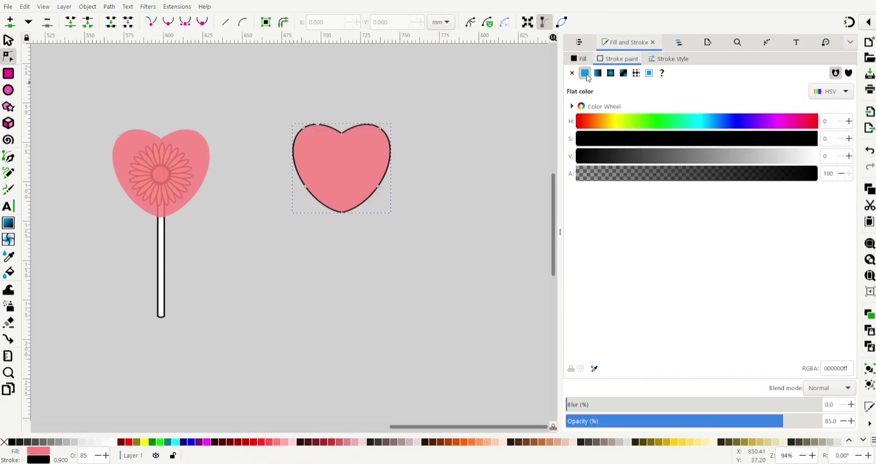
key(Escape)
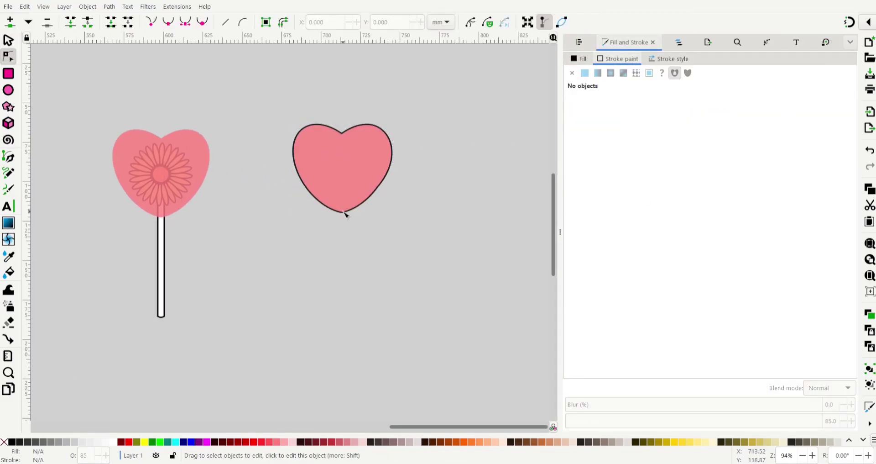
Step: Place another heart slightly offset over it, also outlined flat black
drag(405, 244, 333, 180)
click(194, 192)
key(s)
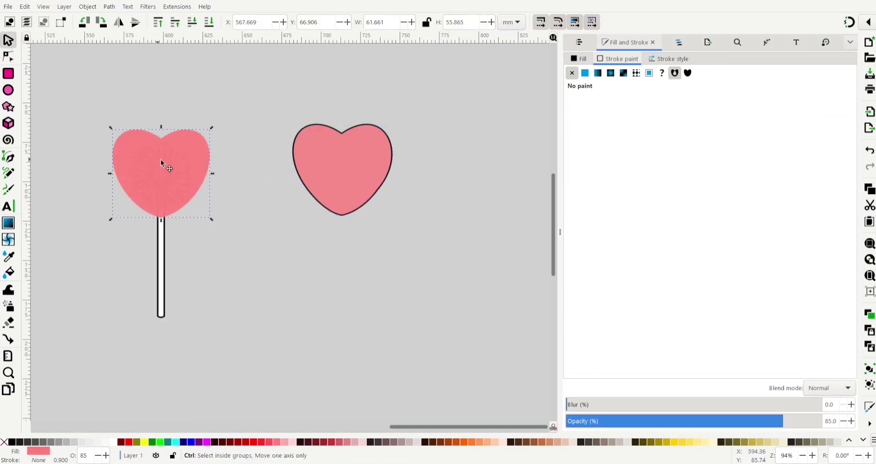
drag(166, 166, 351, 162)
click(585, 73)
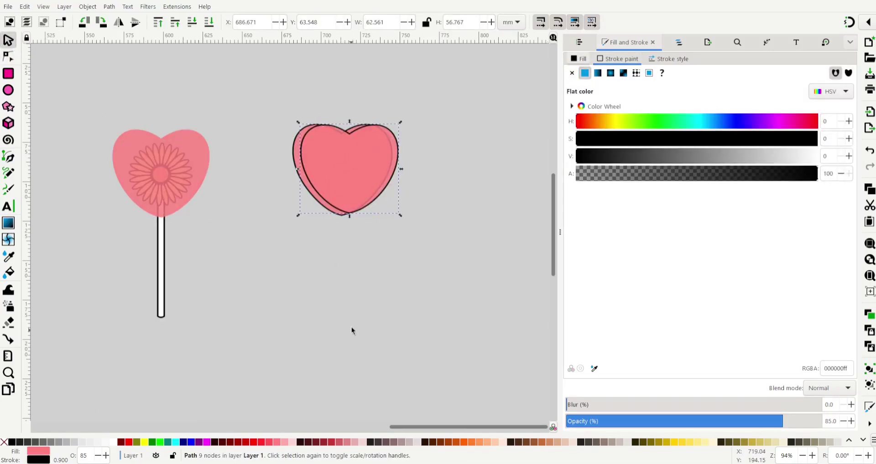
click(352, 329)
key(plus)
key(plus)
click(314, 208)
key(Escape)
key(minus)
key(minus)
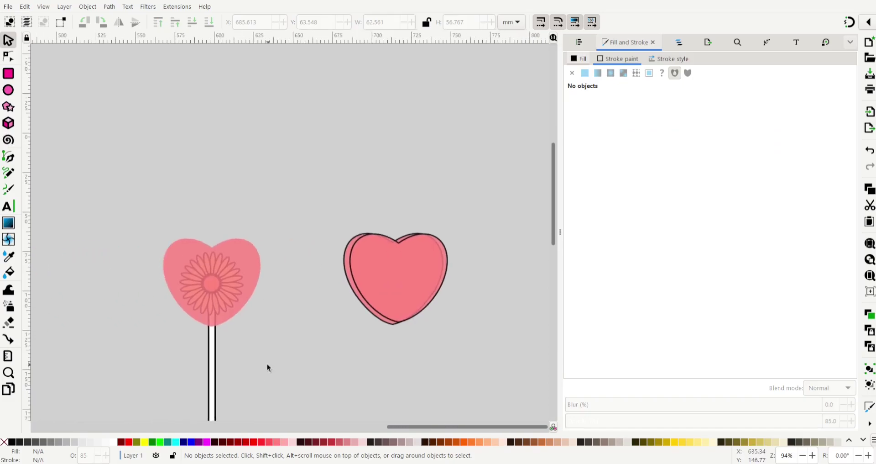
Step: Bring the spare daisy to the front, zoom in, and shorten the upper-right petal tip
click(213, 284)
key(End)
key(3)
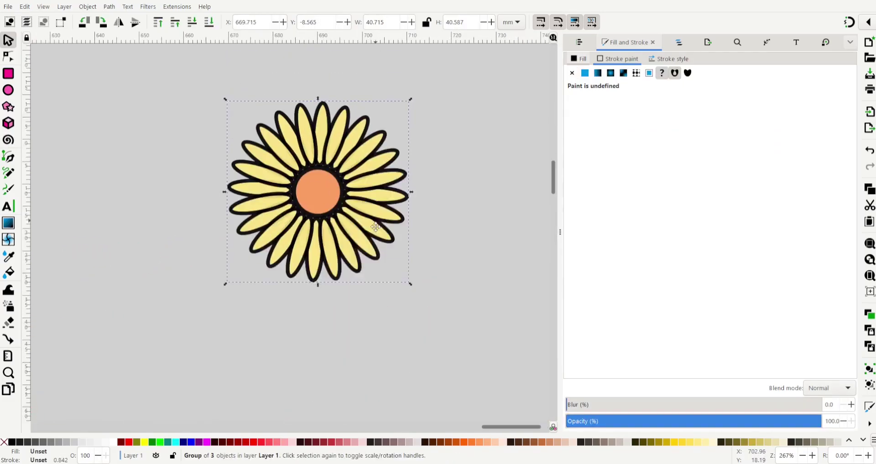
key(n)
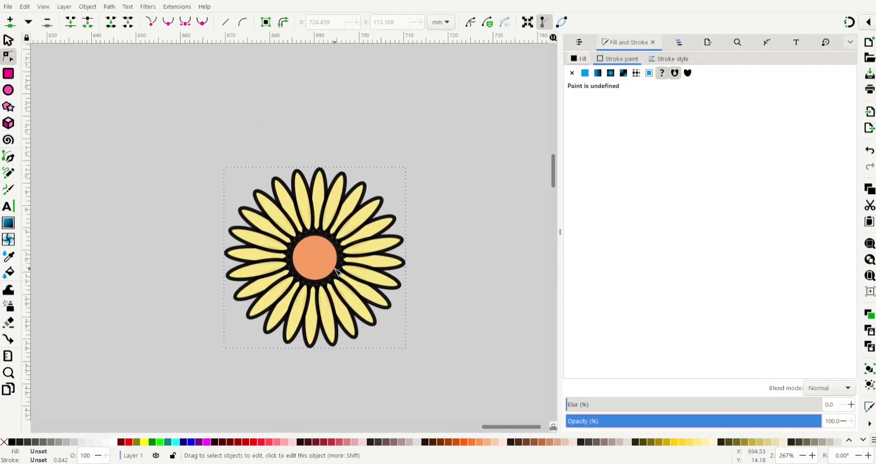
click(365, 225)
drag(354, 214, 352, 212)
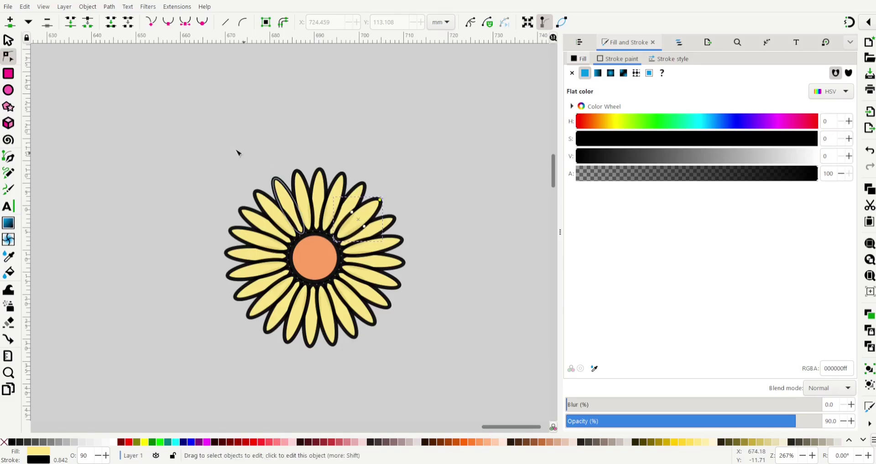
Step: Shorten the left petal slightly and nudge the upper-left petal down and right
click(10, 41)
click(358, 220)
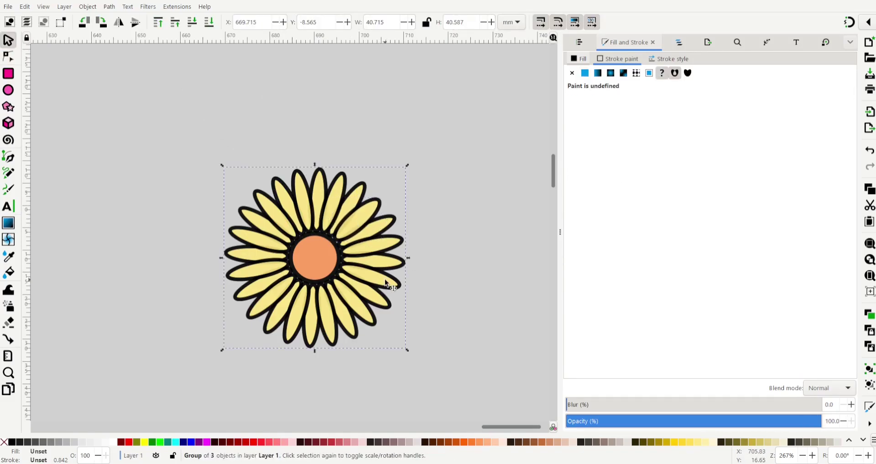
key(n)
click(400, 289)
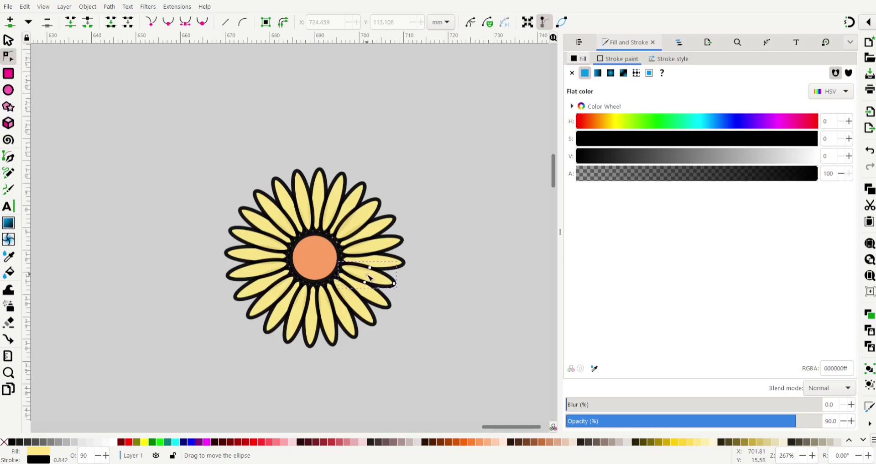
drag(228, 276, 230, 276)
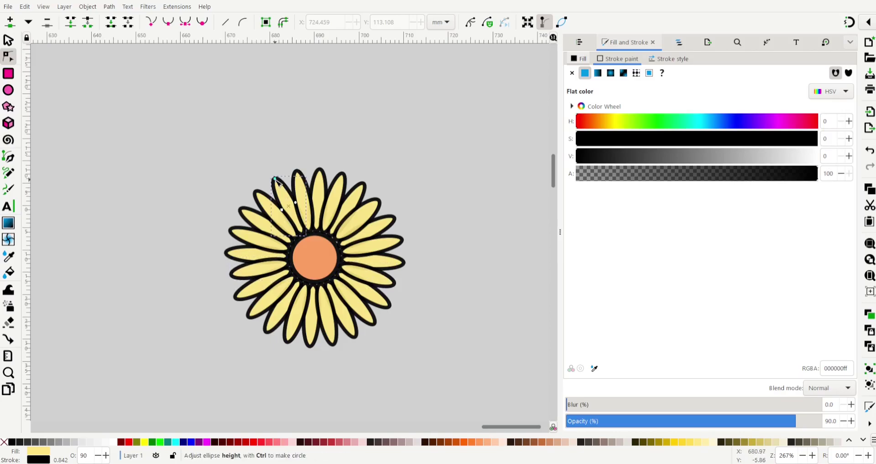
drag(292, 209, 292, 211)
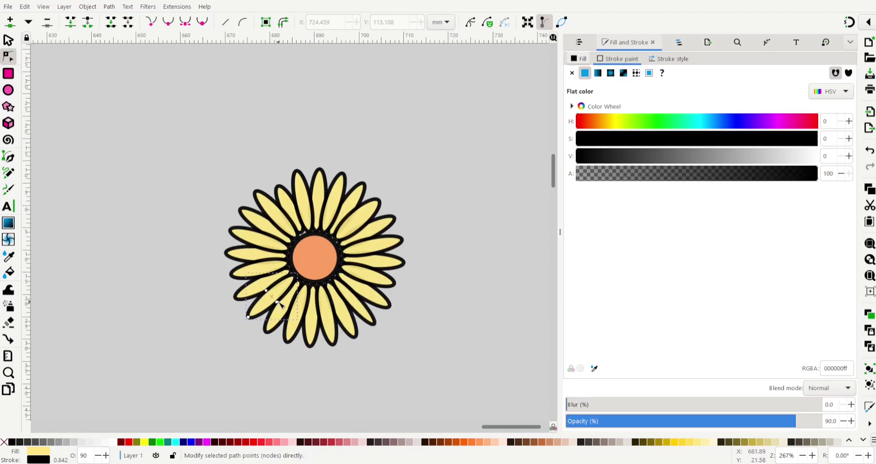
Step: Bend the upper-right and lower-right petal tips with their lattice grids
key(ctrl+shift+7)
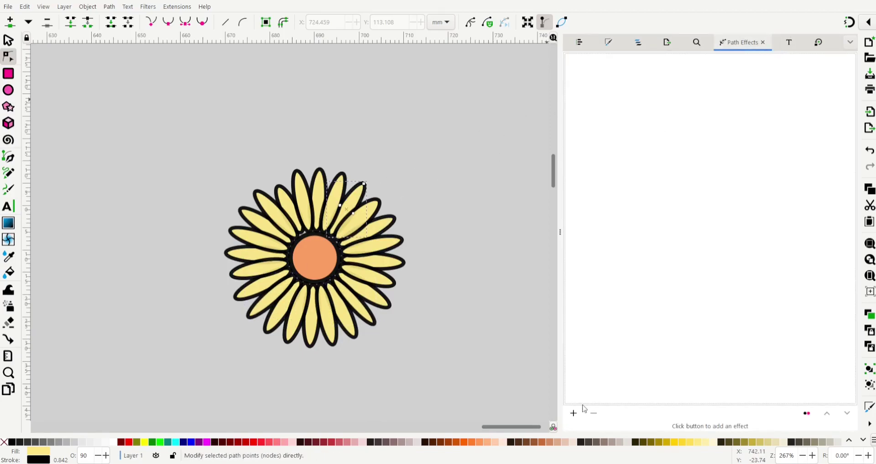
scroll(410, 208, up, 3)
drag(408, 206, 412, 201)
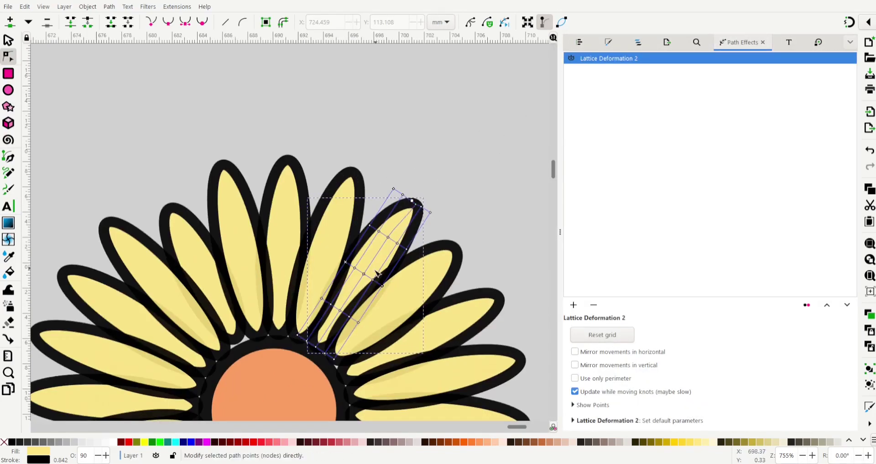
click(454, 315)
drag(501, 300, 504, 304)
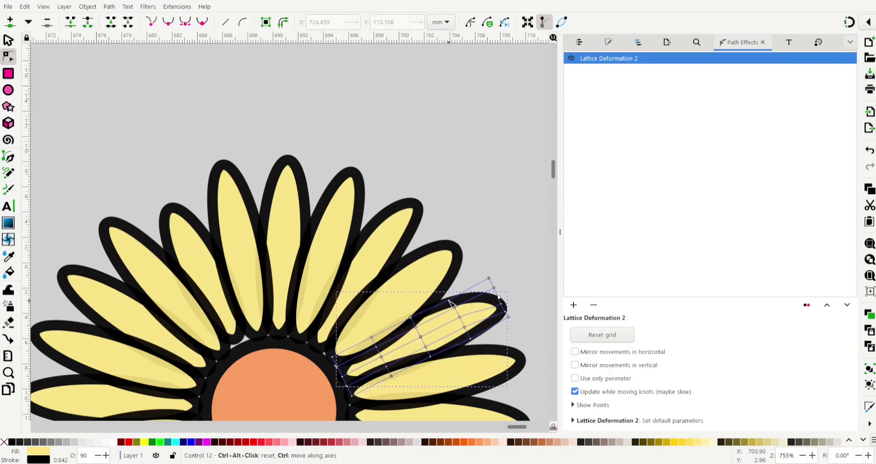
key(Escape)
Step: Pull the upper-left petal's tip inward, undo it, and zoom back out to the daisy
click(167, 292)
scroll(239, 292, left, 4)
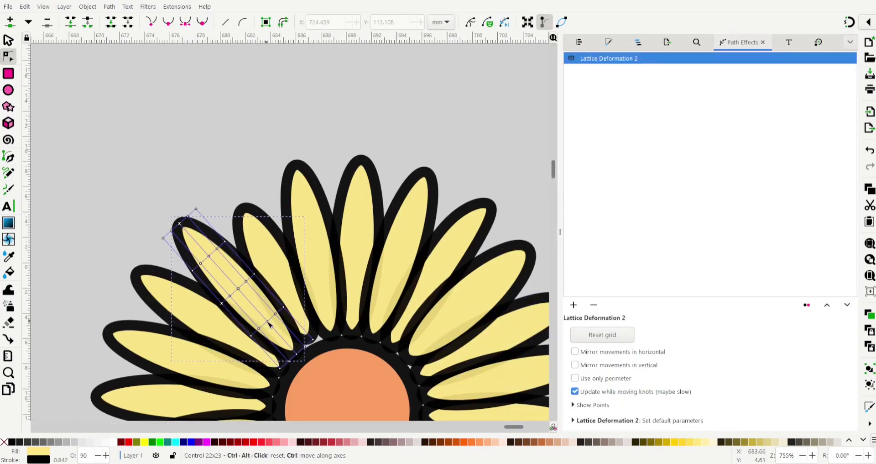
click(281, 312)
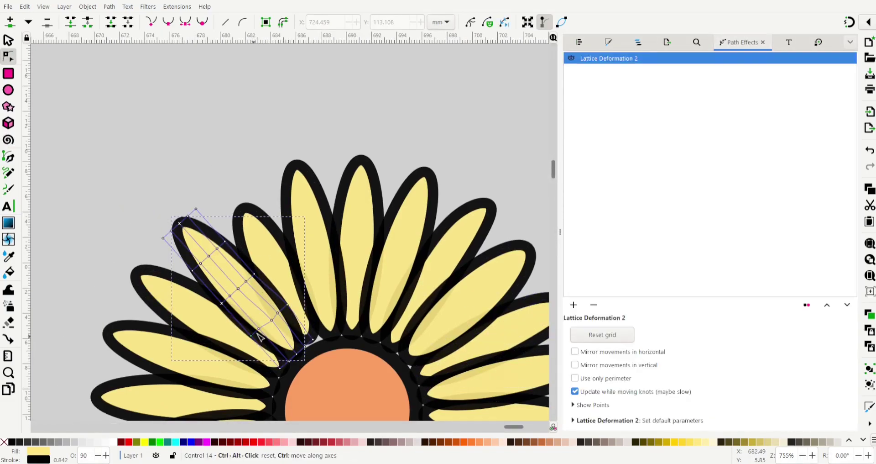
drag(180, 224, 174, 233)
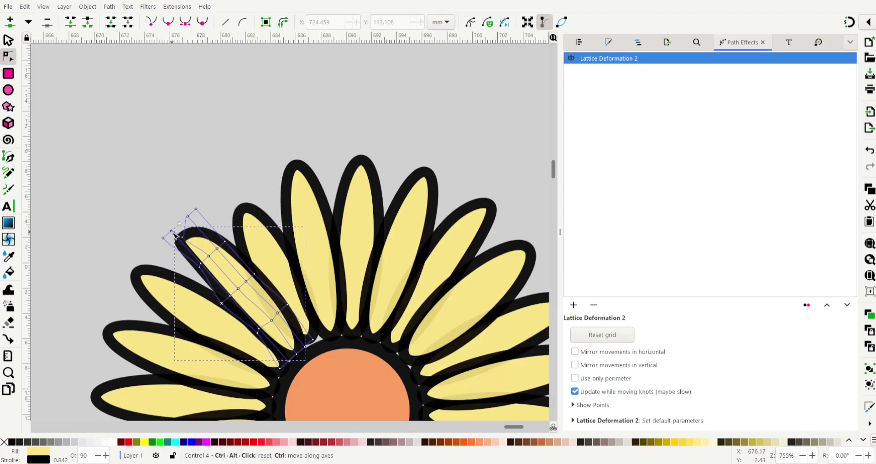
key(ctrl+z)
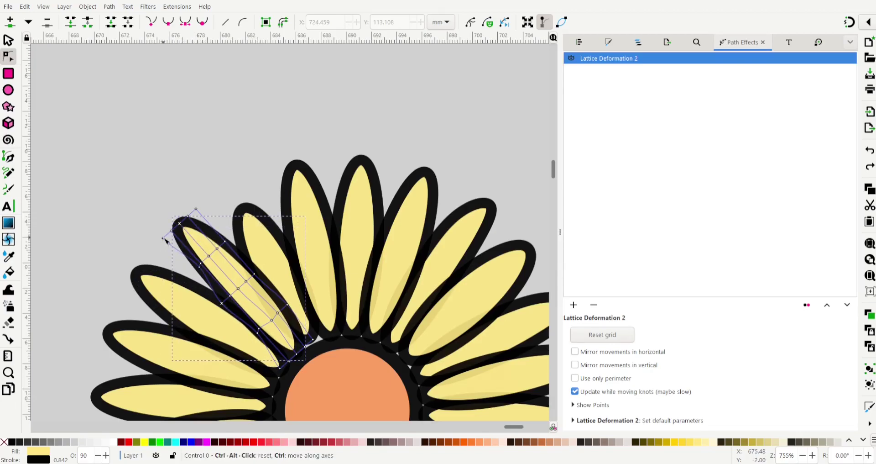
click(161, 247)
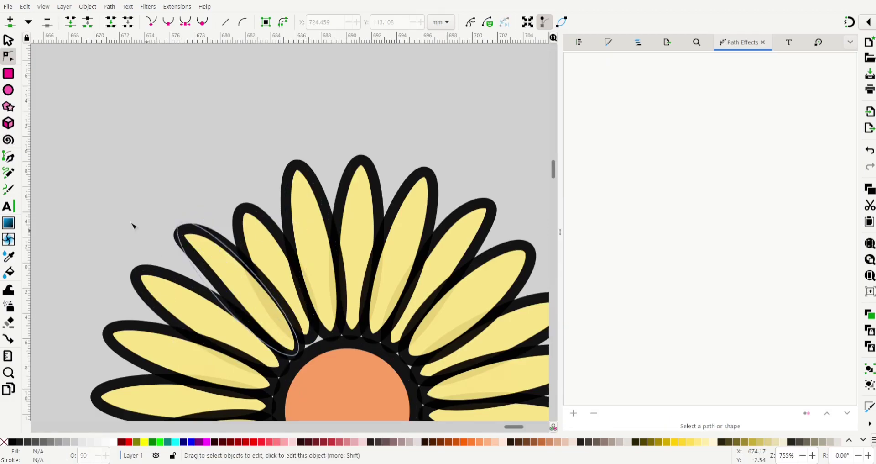
click(263, 303)
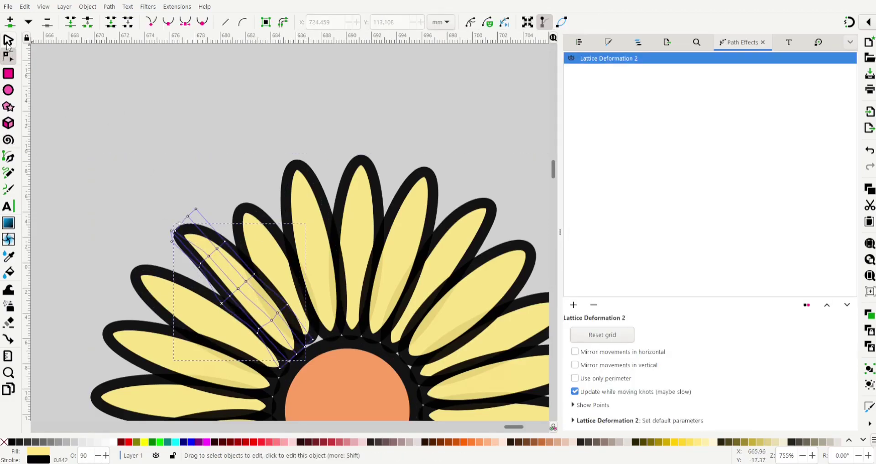
click(8, 40)
click(248, 296)
scroll(370, 283, down, 3)
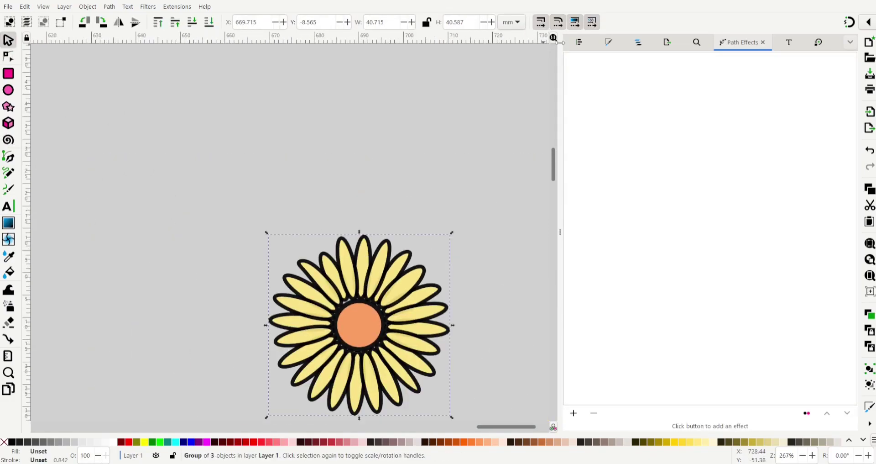
Step: Bend a lower petal by pulling its lattice's lower end toward the lower left
scroll(365, 388, up, 3)
double_click(306, 320)
click(739, 42)
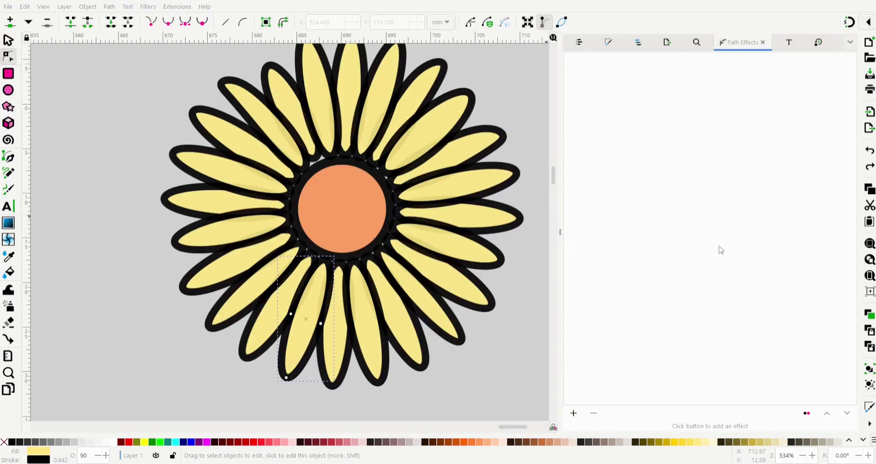
click(289, 373)
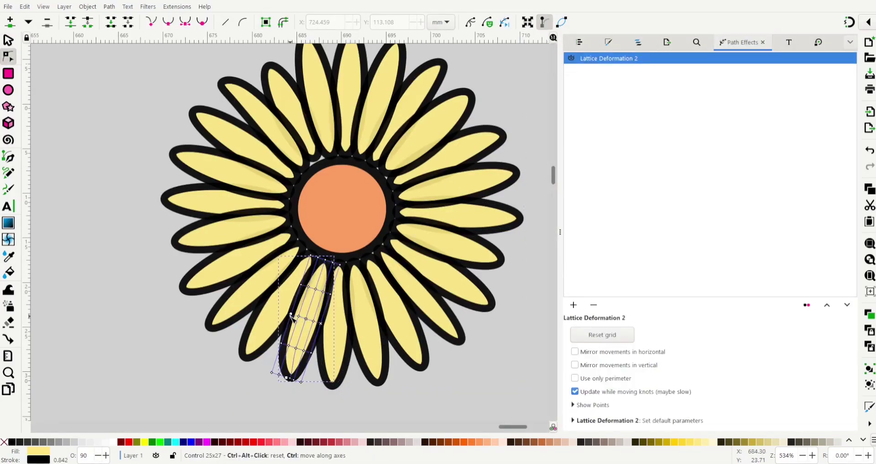
click(402, 319)
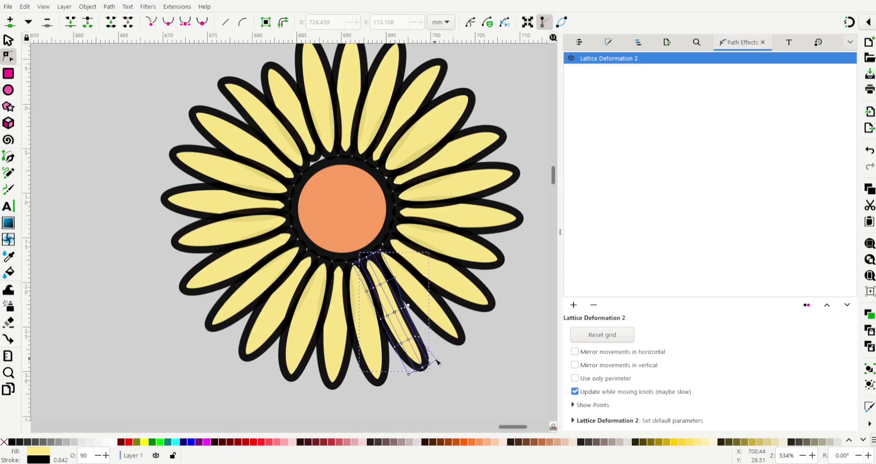
drag(437, 362, 404, 375)
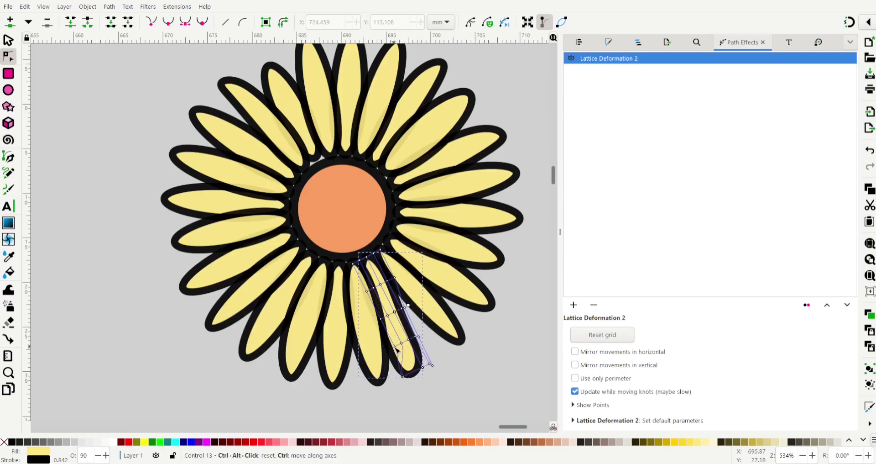
Step: Stretch the lower-right petal's tip further downward through its lattice
click(470, 366)
click(413, 365)
click(457, 320)
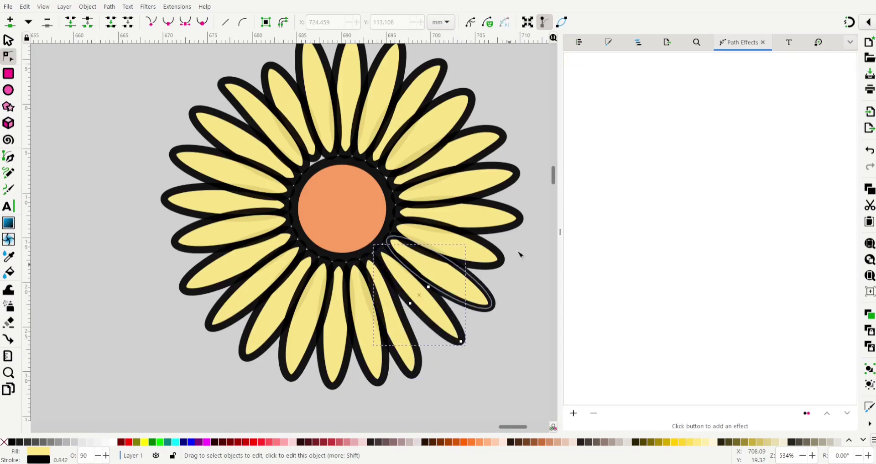
click(462, 342)
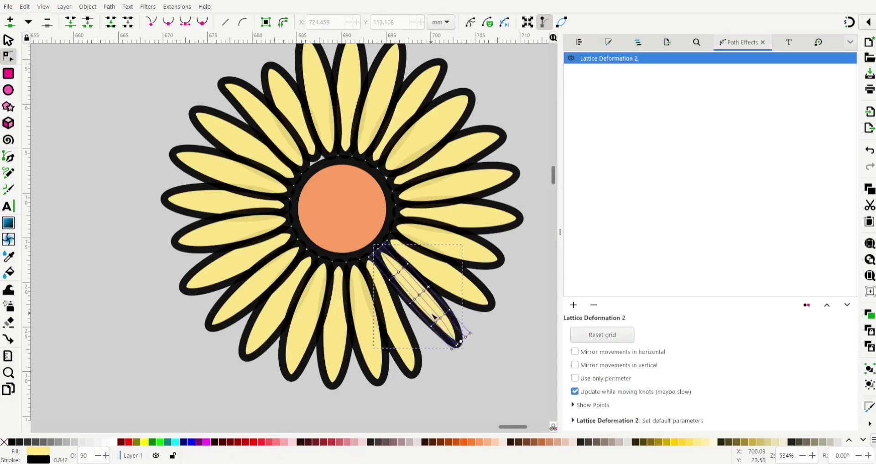
key(s)
click(456, 333)
double_click(454, 333)
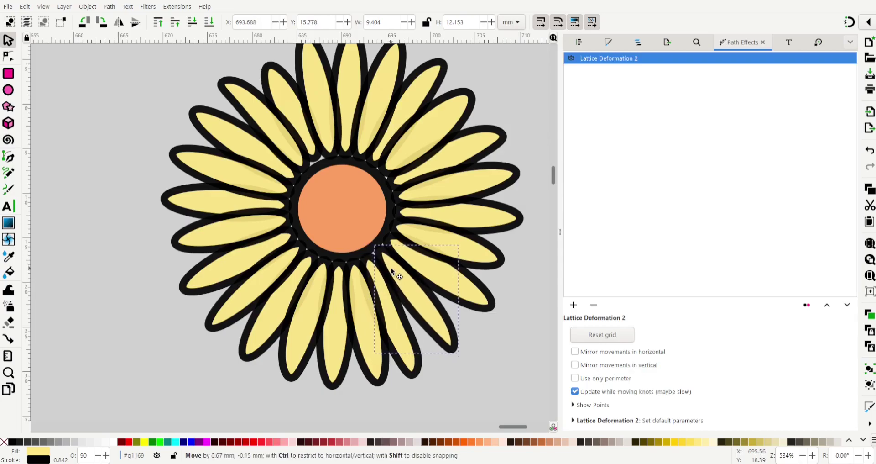
key(n)
key(ctrl+z)
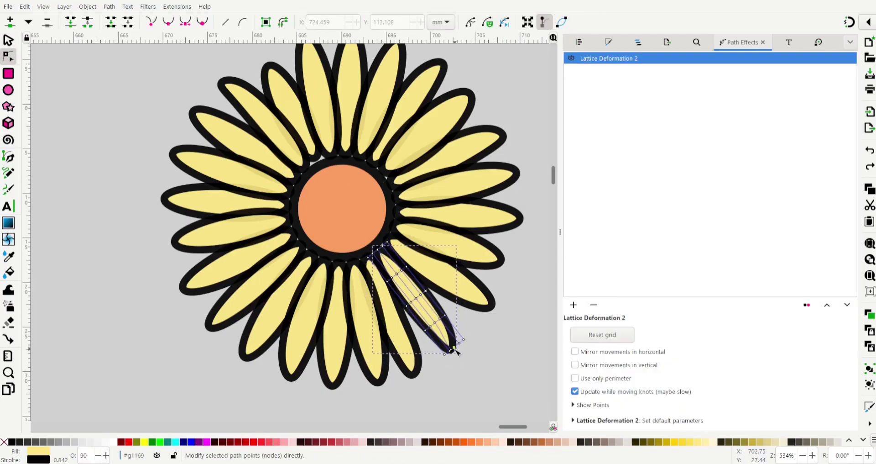
drag(454, 347, 452, 356)
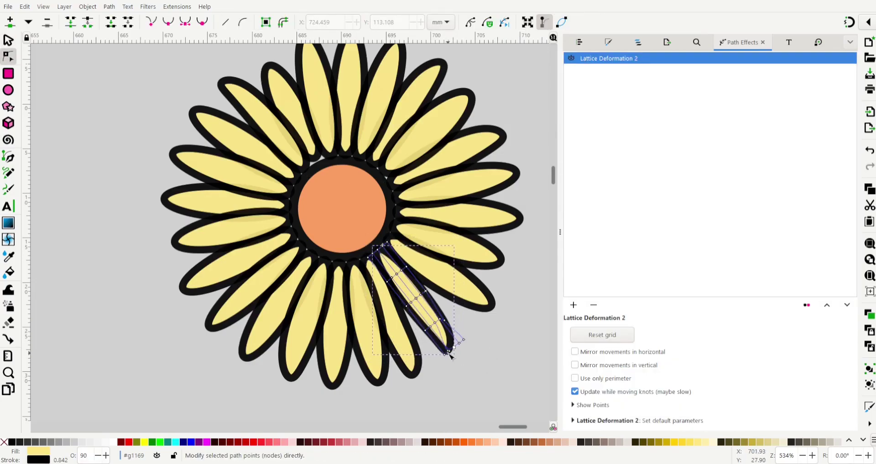
Step: Add Lattice Deformation 2 to a right-side petal and bend its tip inward
click(458, 385)
click(461, 319)
scroll(510, 341, up, 2)
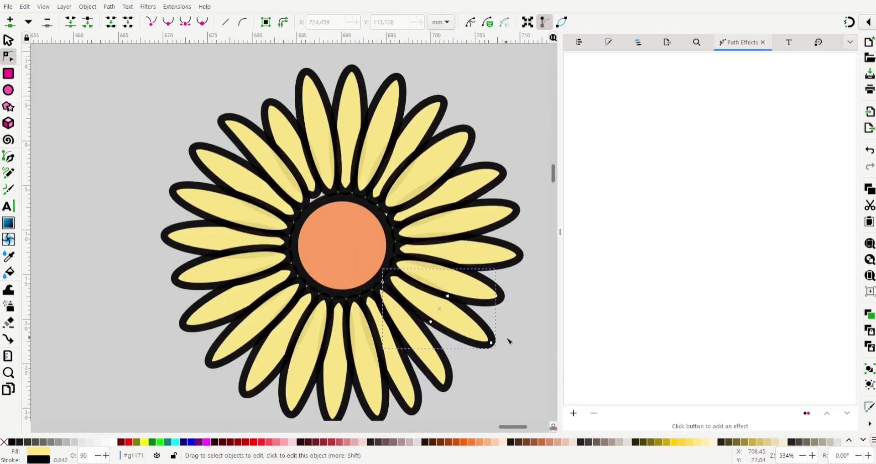
key(ctrl+7)
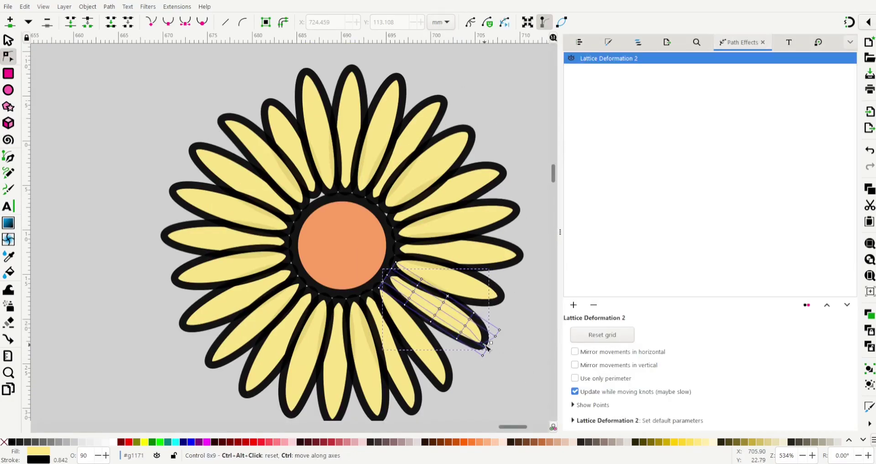
drag(500, 329, 474, 358)
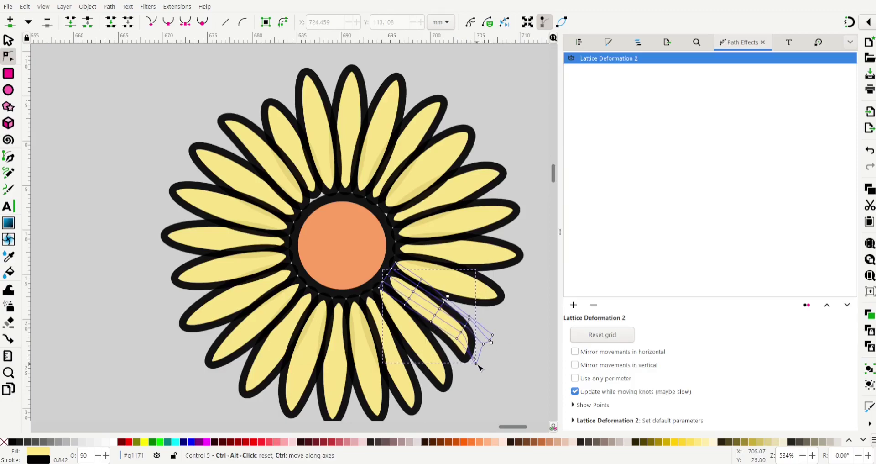
Step: Try a lattice deformation on the top petal, undo it, and finish petal editing
click(489, 358)
click(210, 365)
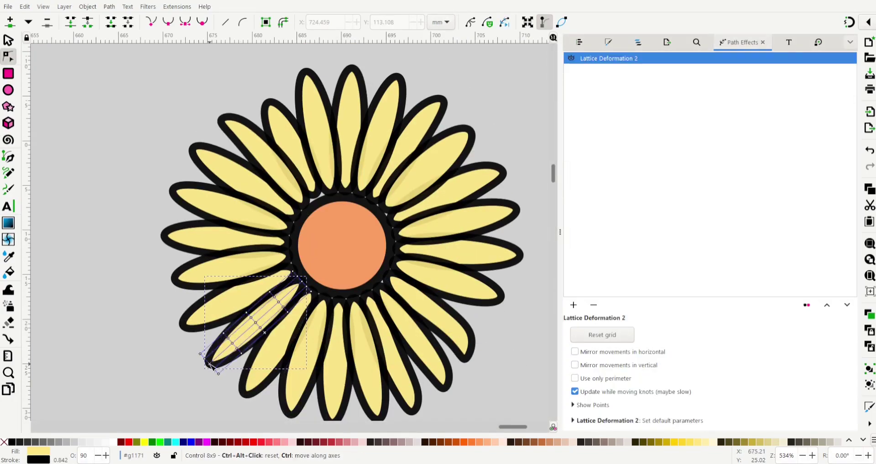
key(Escape)
scroll(292, 228, up, 2)
click(320, 191)
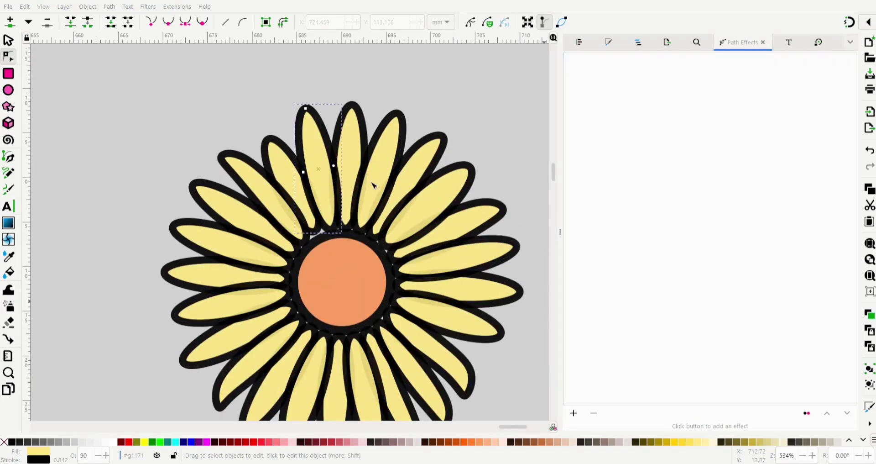
key(ctrl+7)
key(ctrl+z)
click(404, 125)
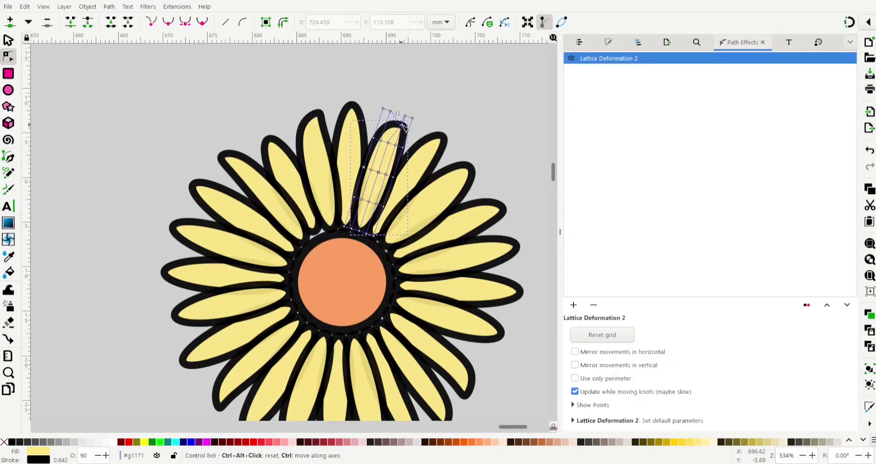
key(Escape)
scroll(499, 180, down, 2)
ctrl+scroll(333, 235, down, 2)
Step: Duplicate the daisy, move the copy onto the outlined heart, and group it
click(320, 252)
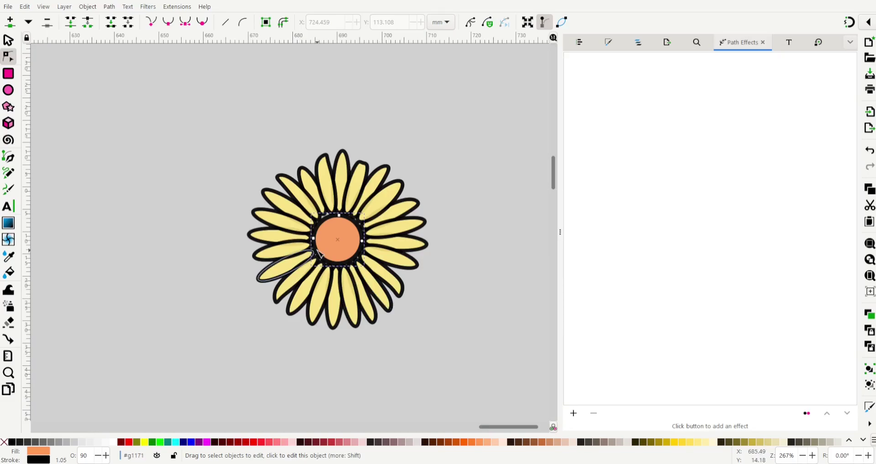
ctrl+scroll(320, 252, down, 2)
scroll(245, 134, down, 5)
key(s)
key(ctrl+d)
mouse_move(386, 190)
mouse_down()
mouse_move(308, 270)
mouse_move(426, 380)
mouse_move(235, 231)
mouse_up()
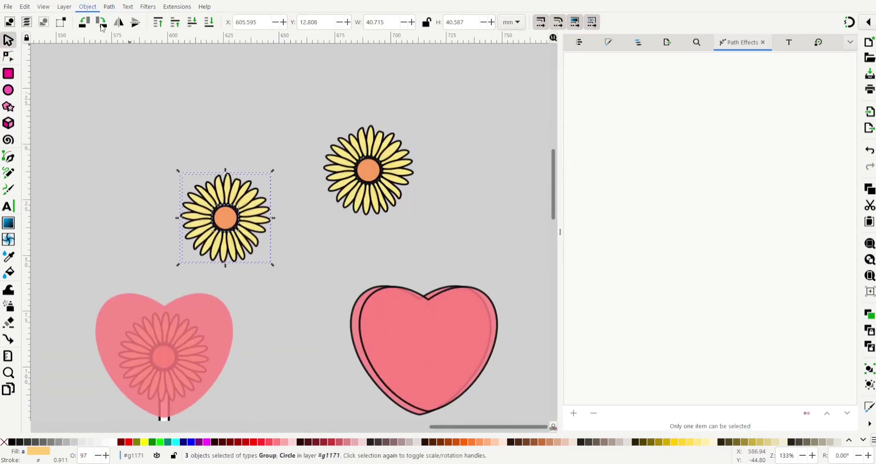
click(101, 23)
key(ctrl+z)
drag(226, 218, 427, 351)
key(ctrl+g)
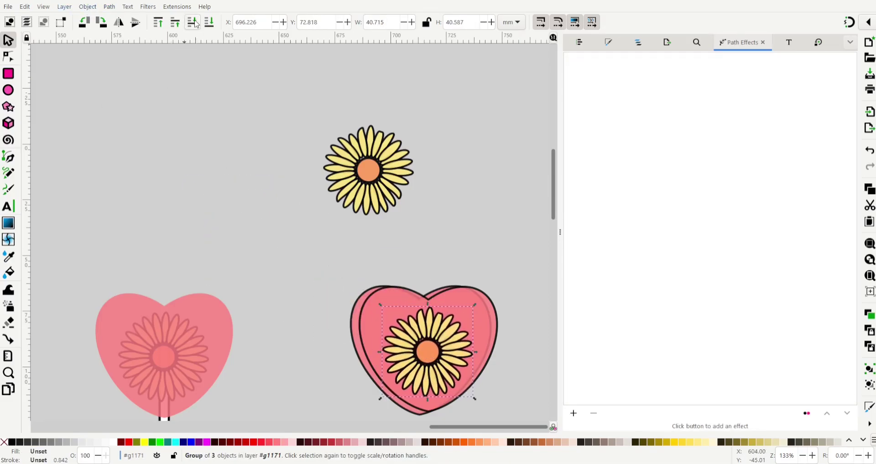
Step: Raise the outlined heart above the flower, keeping its black outline
click(470, 297)
key(Home)
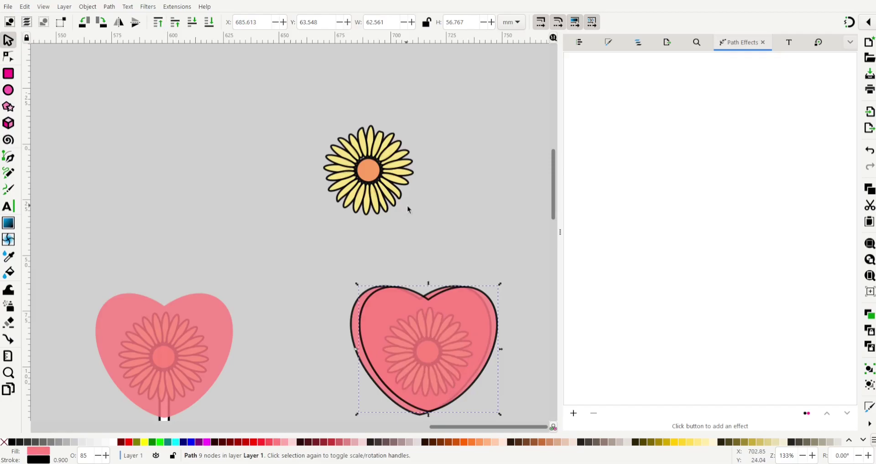
click(312, 297)
scroll(312, 297, down, 5)
click(365, 140)
shift+click(378, 132)
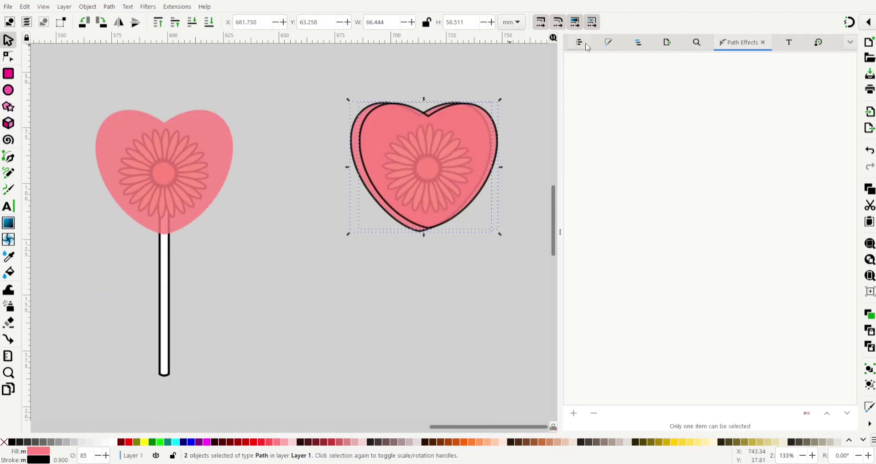
key(ctrl+shift+f)
click(572, 73)
key(ctrl+z)
Step: Duplicate the left lollipop stick, place it under the outlined heart, and send it behind
click(162, 317)
key(ctrl+d)
mouse_move(168, 288)
mouse_down()
mouse_move(434, 294)
mouse_move(431, 284)
mouse_up()
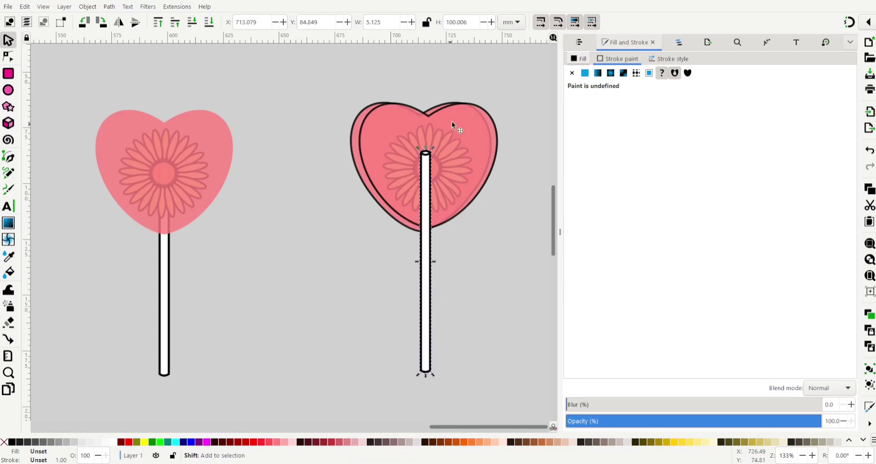
shift+click(452, 121)
key(ctrl+shift+a)
key(Escape)
click(436, 289)
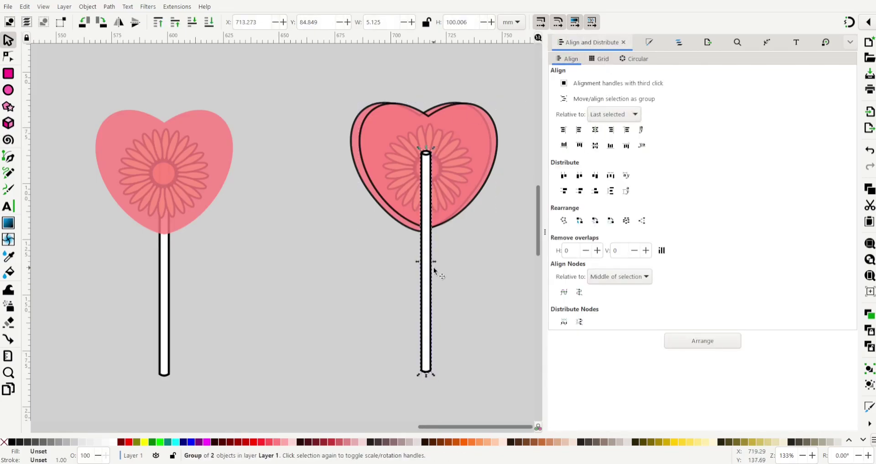
key(Page_Down)
click(382, 280)
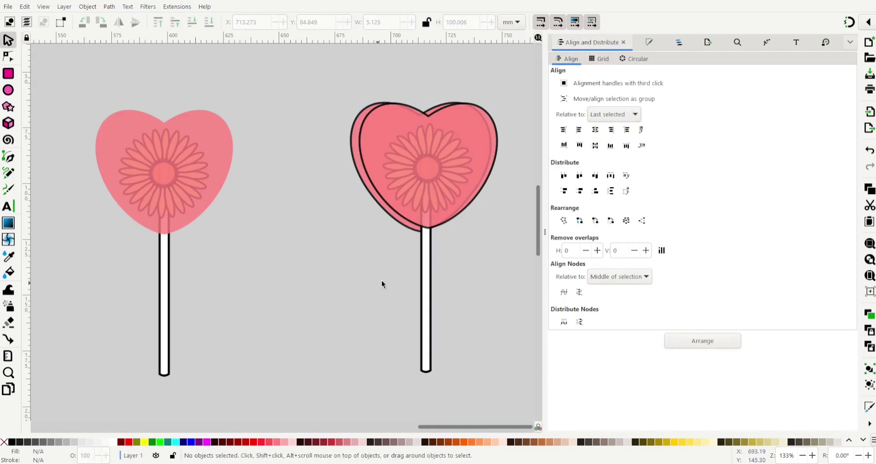
Step: Make the outlined heart slightly shorter from the top
click(428, 221)
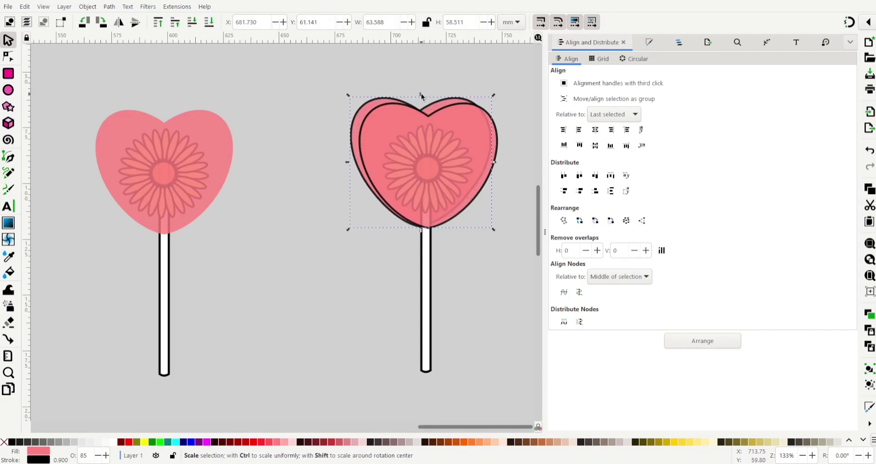
drag(421, 96, 421, 100)
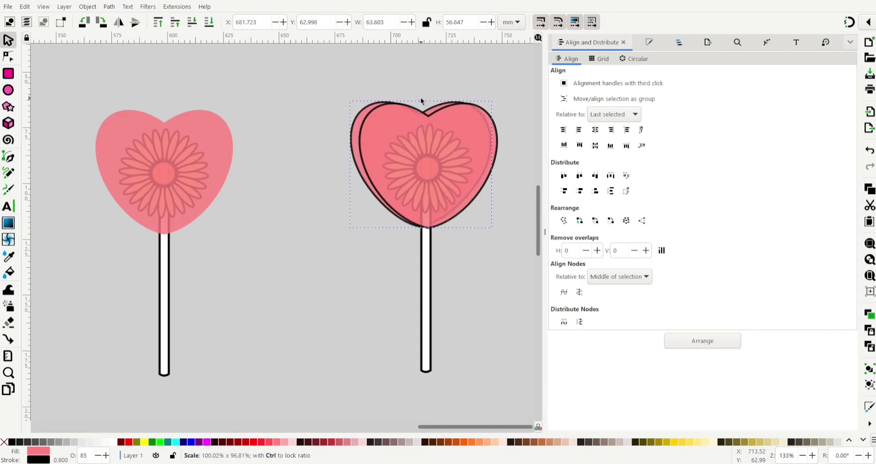
click(13, 58)
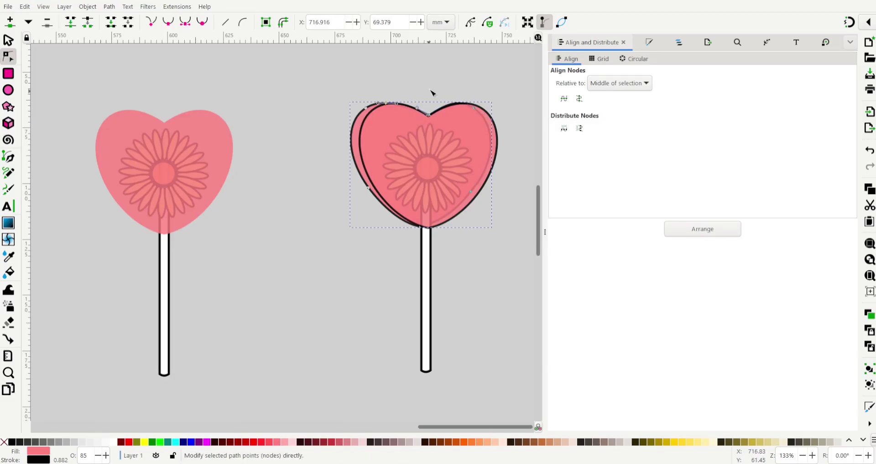
Step: Move the node at the heart's top dip up and right to reshape the cusp
click(494, 288)
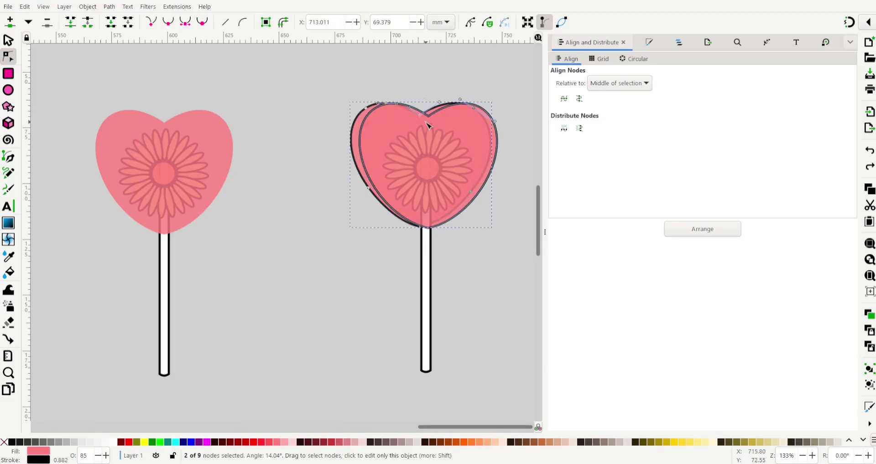
ctrl+scroll(488, 137, up, 3)
drag(303, 195, 312, 188)
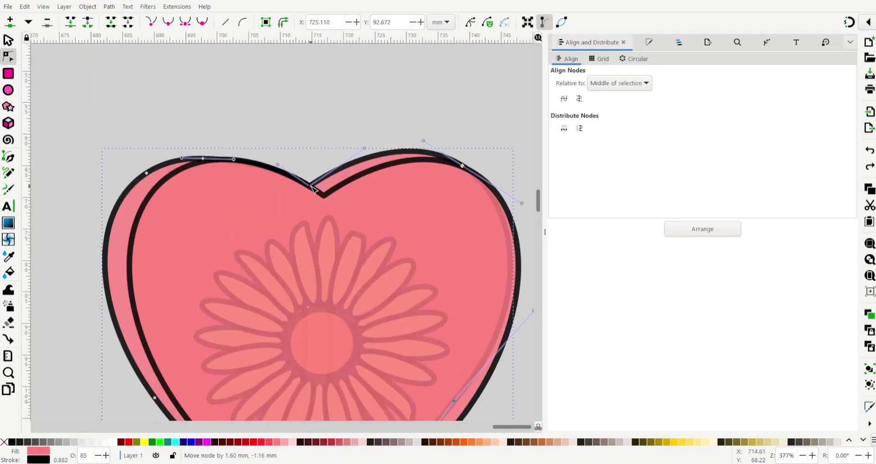
scroll(382, 244, down, 2)
click(343, 291)
ctrl+scroll(344, 291, down, 2)
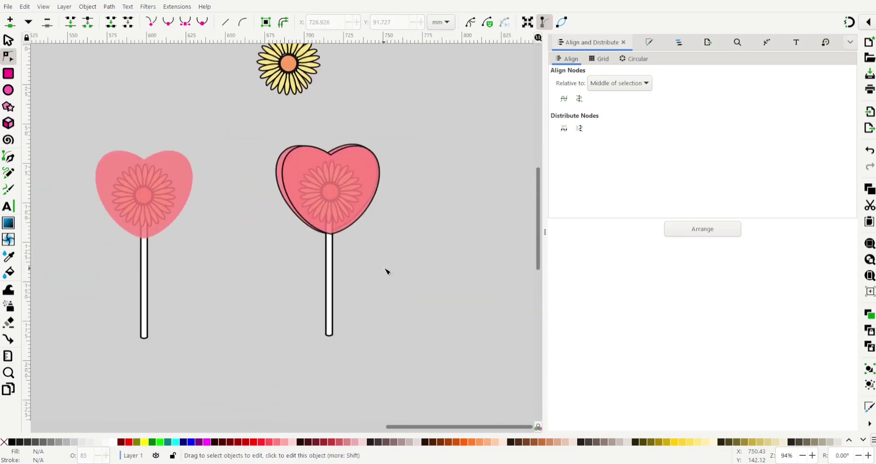
ctrl+scroll(423, 270, up, 1)
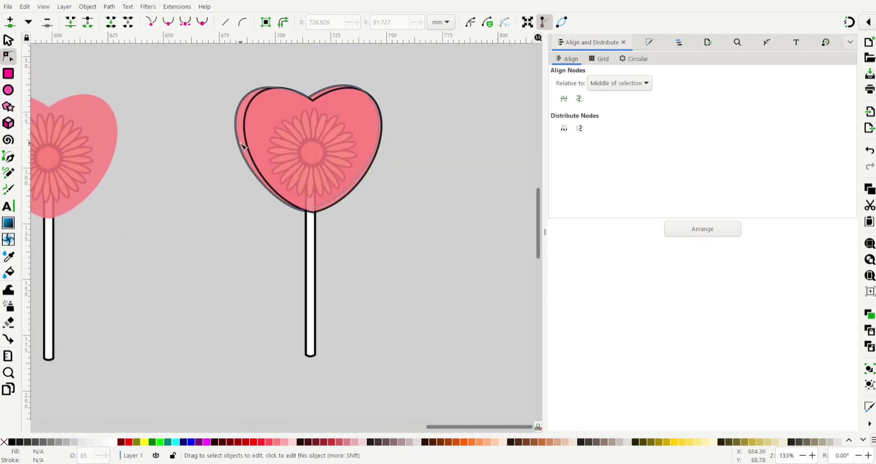
click(378, 151)
Step: Nudge a node on the heart's outline slightly downward, then deselect
drag(380, 152, 381, 155)
click(398, 265)
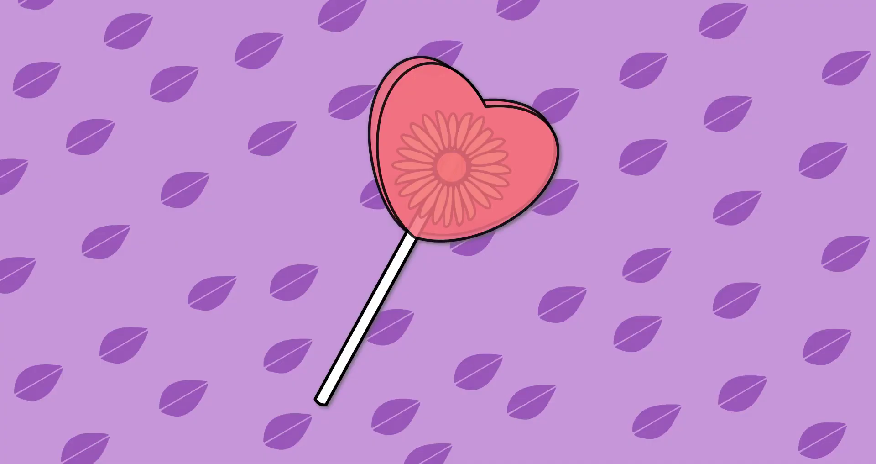